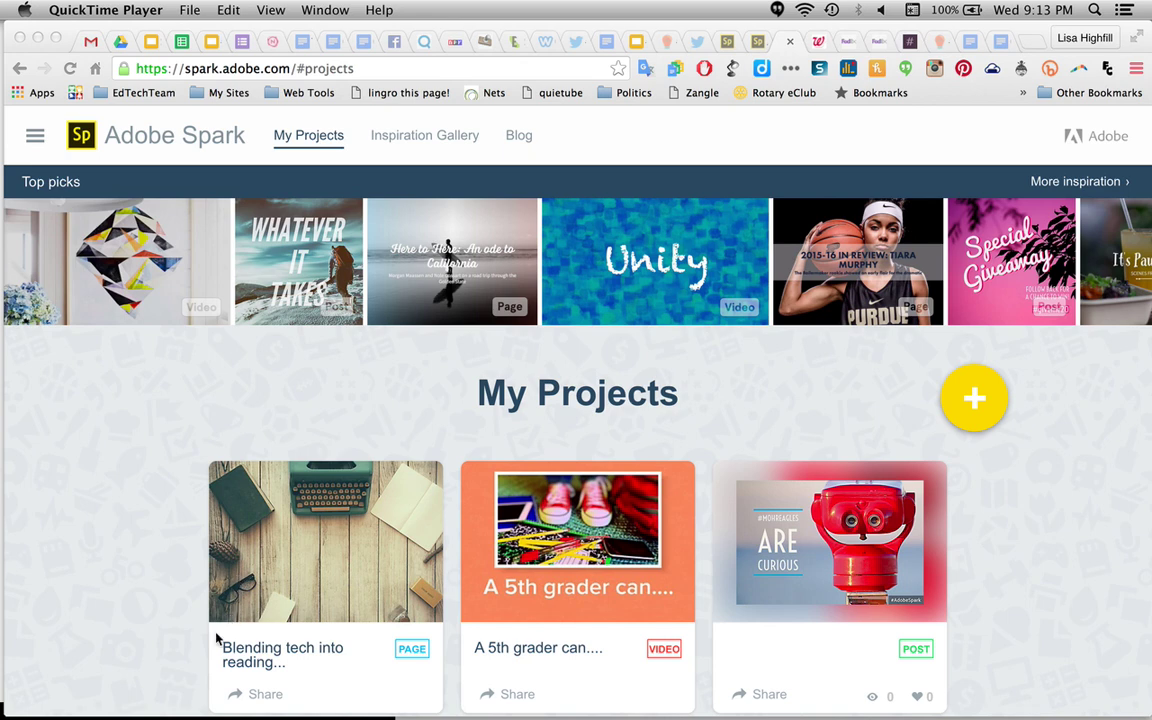
- Browse the Spark Page projects list and check, then close, the site navigation panel
scroll(160, 449, "down", 3)
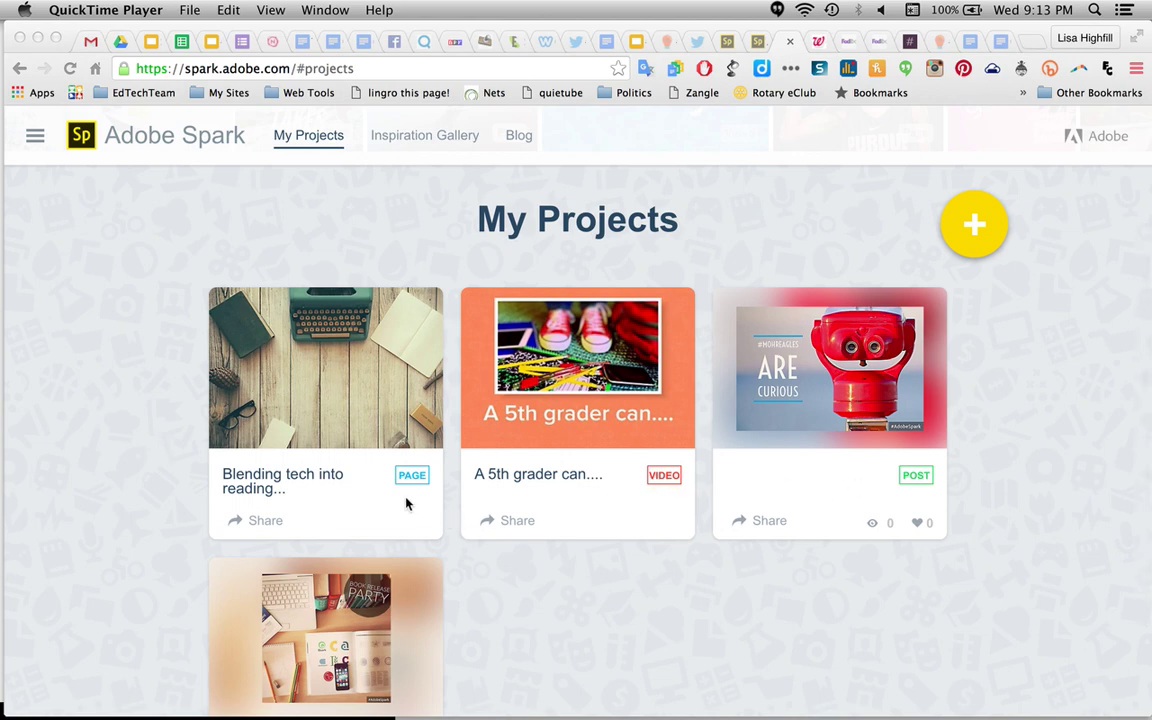
scroll(406, 503, "up", 3)
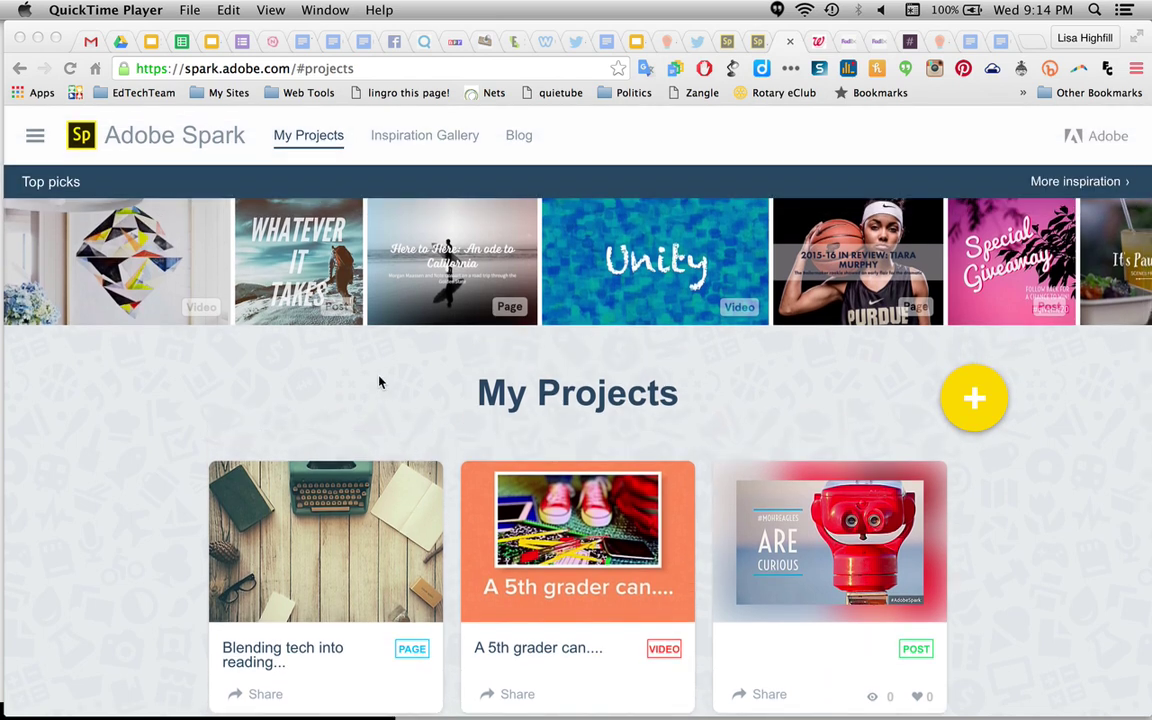
scroll(379, 382, "down", 1)
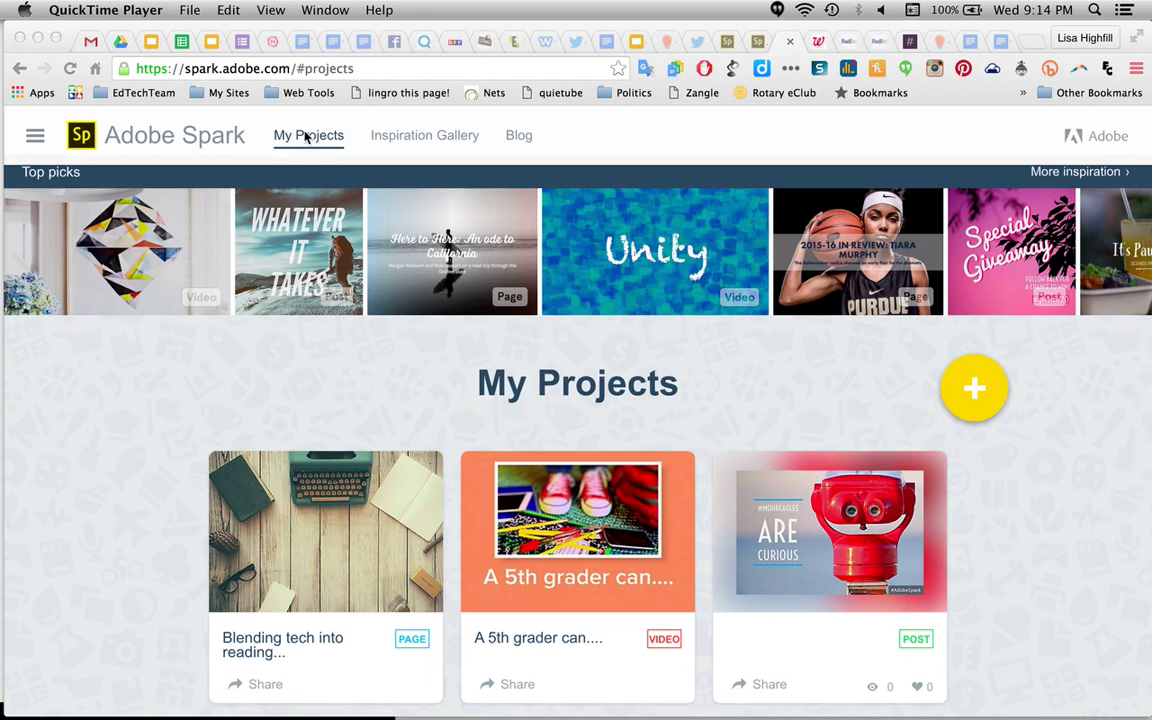
scroll(372, 416, "down", 3)
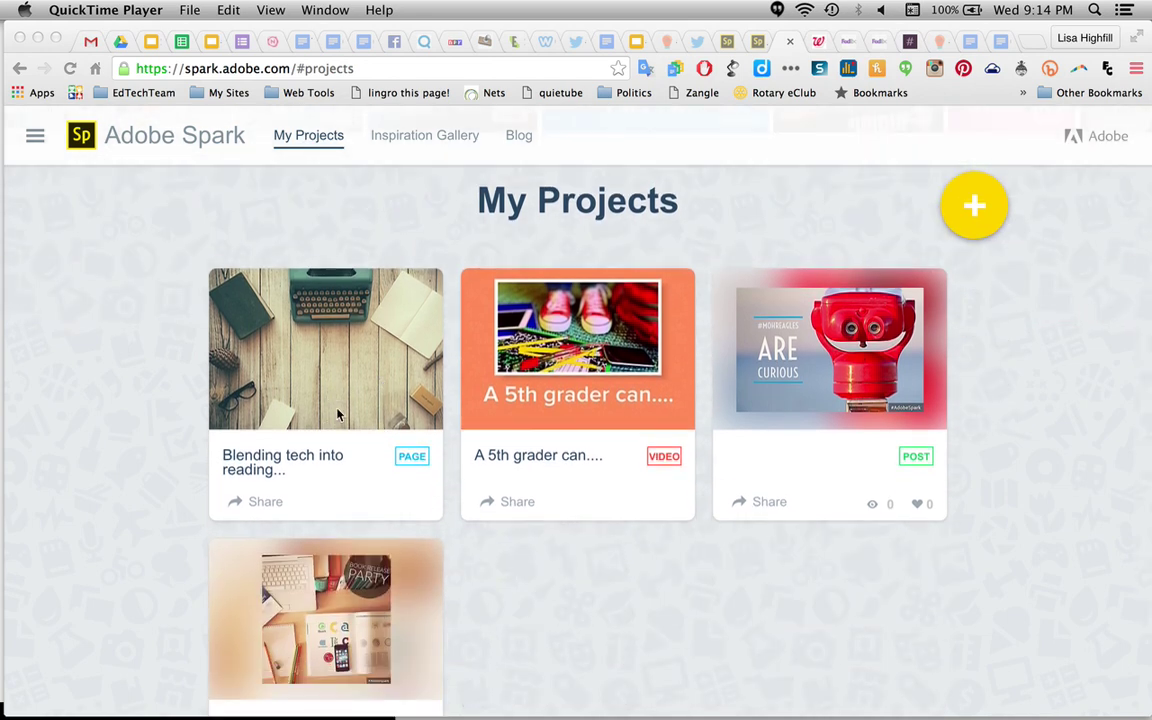
scroll(946, 231, "up", 1)
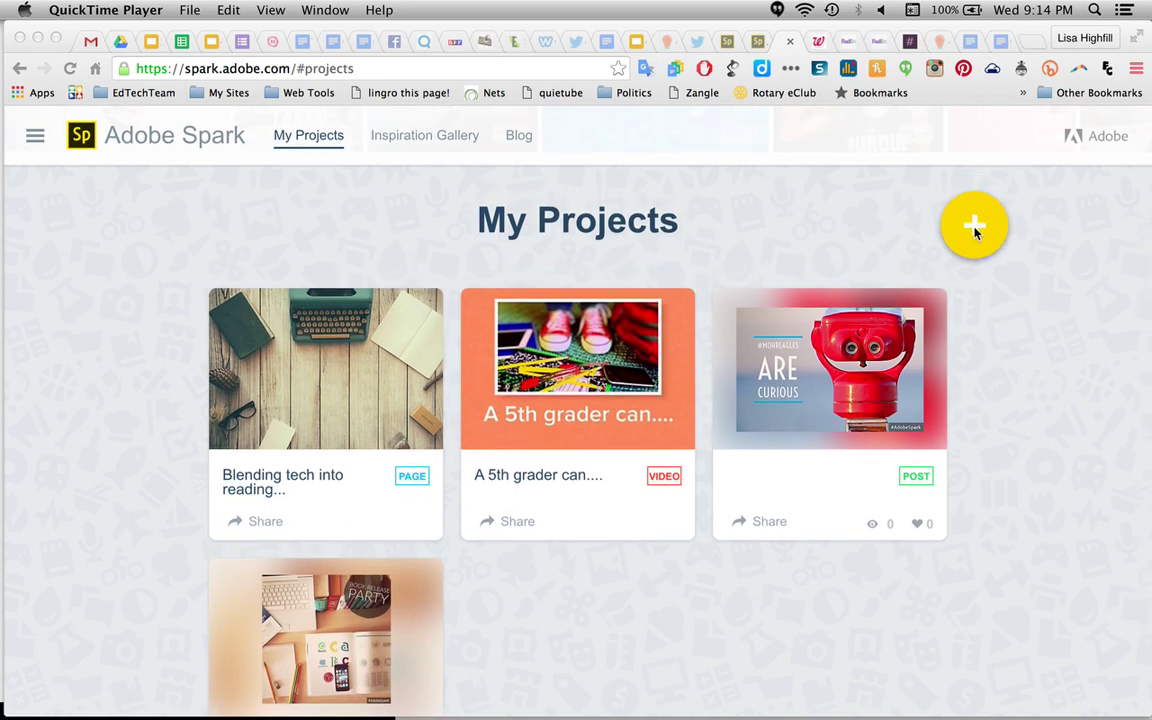
left_click(33, 137)
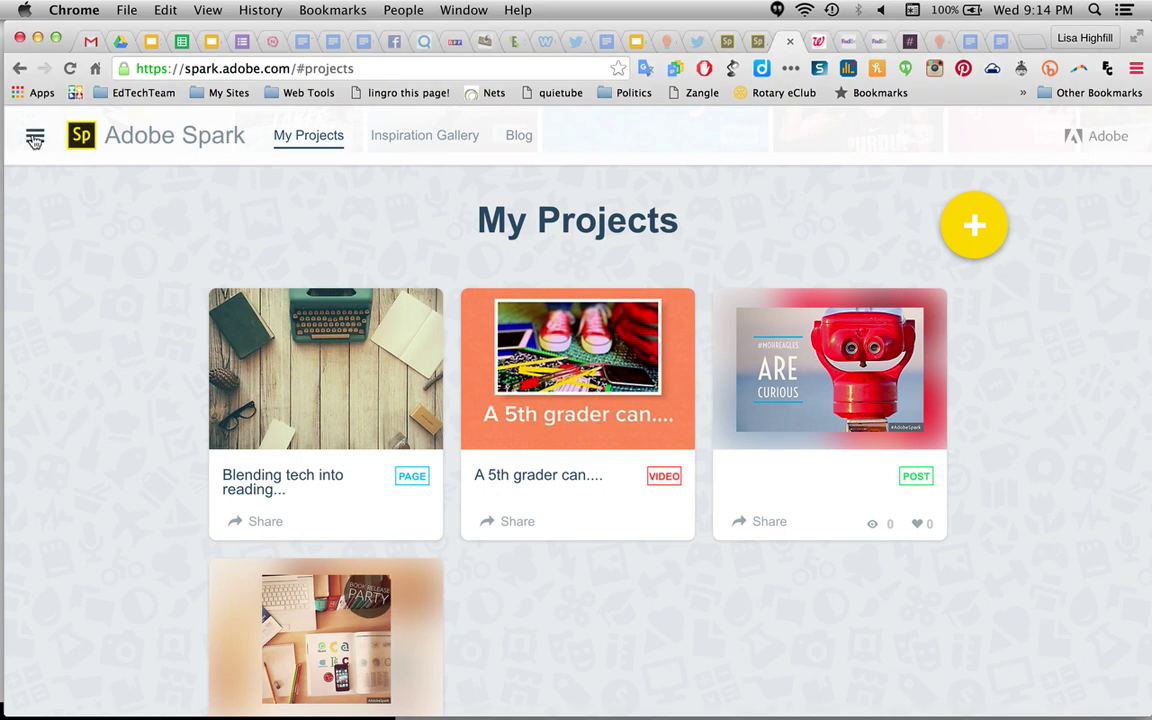
left_click(35, 140)
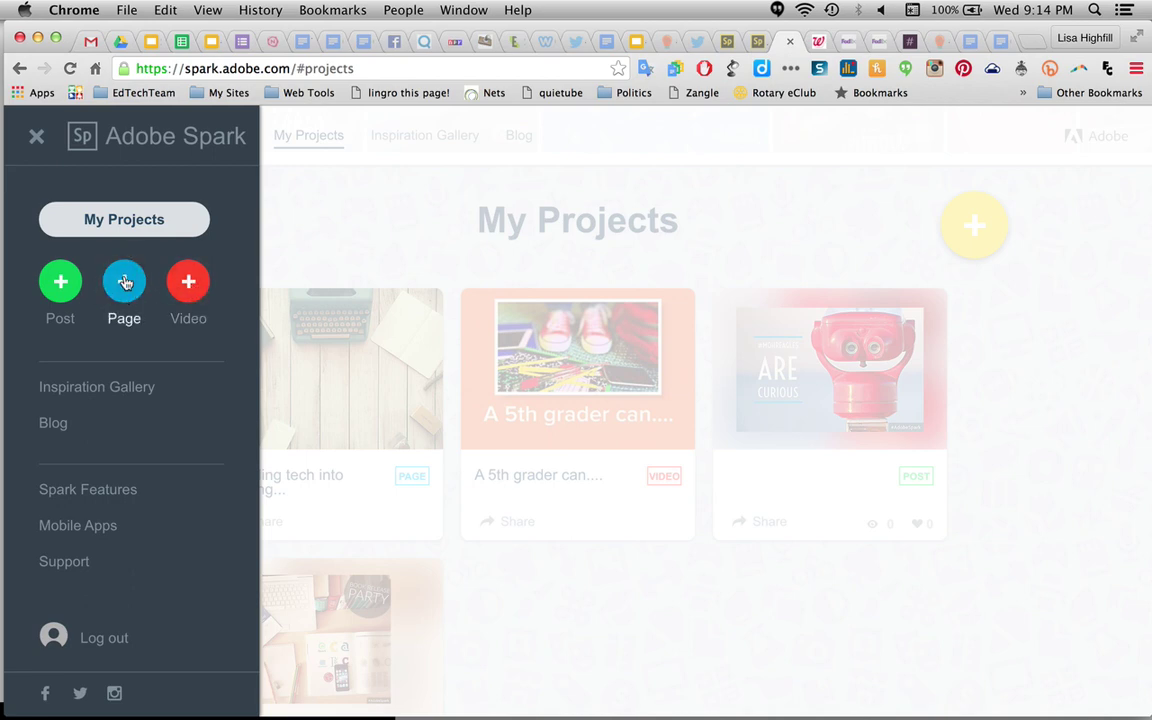
left_click(341, 200)
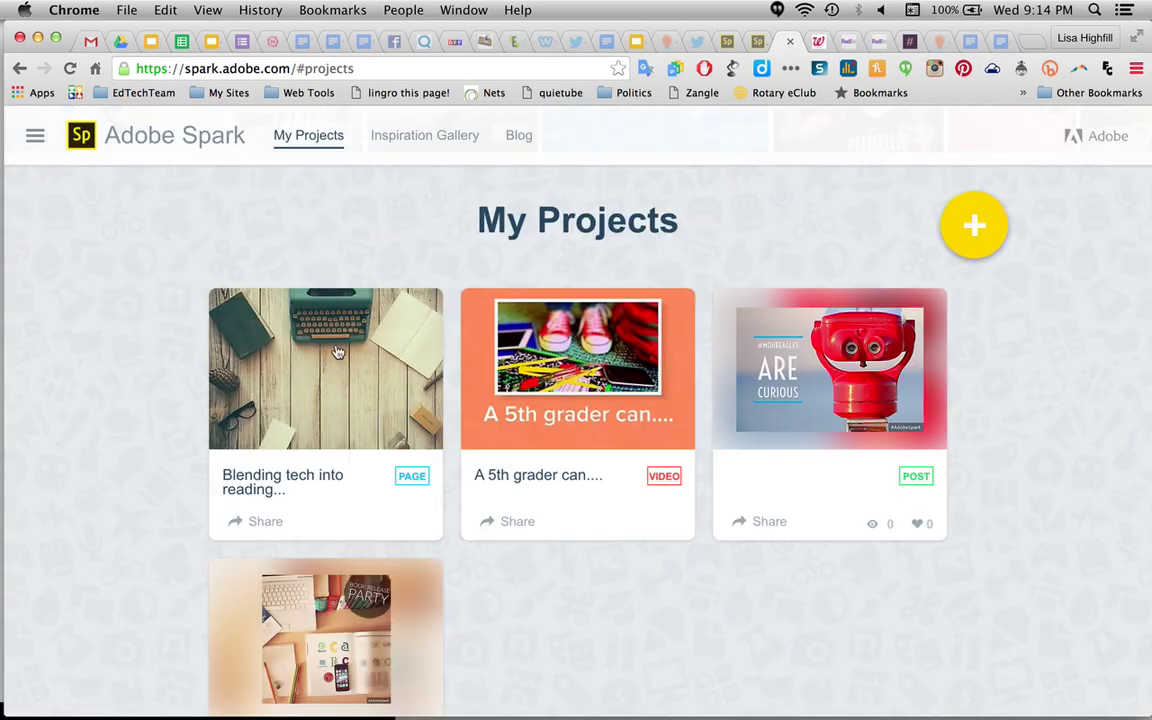
- Open the Blending tech project and view the author subtitle and header photo options
left_click(325, 362)
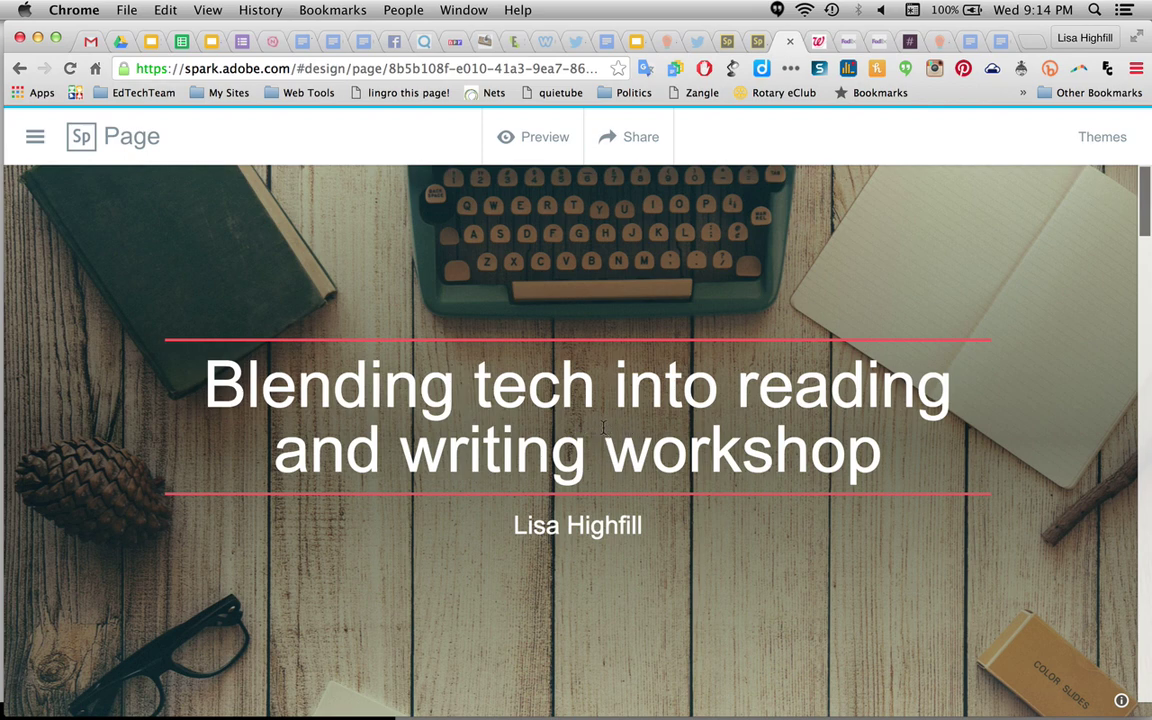
left_click(604, 527)
left_click(735, 260)
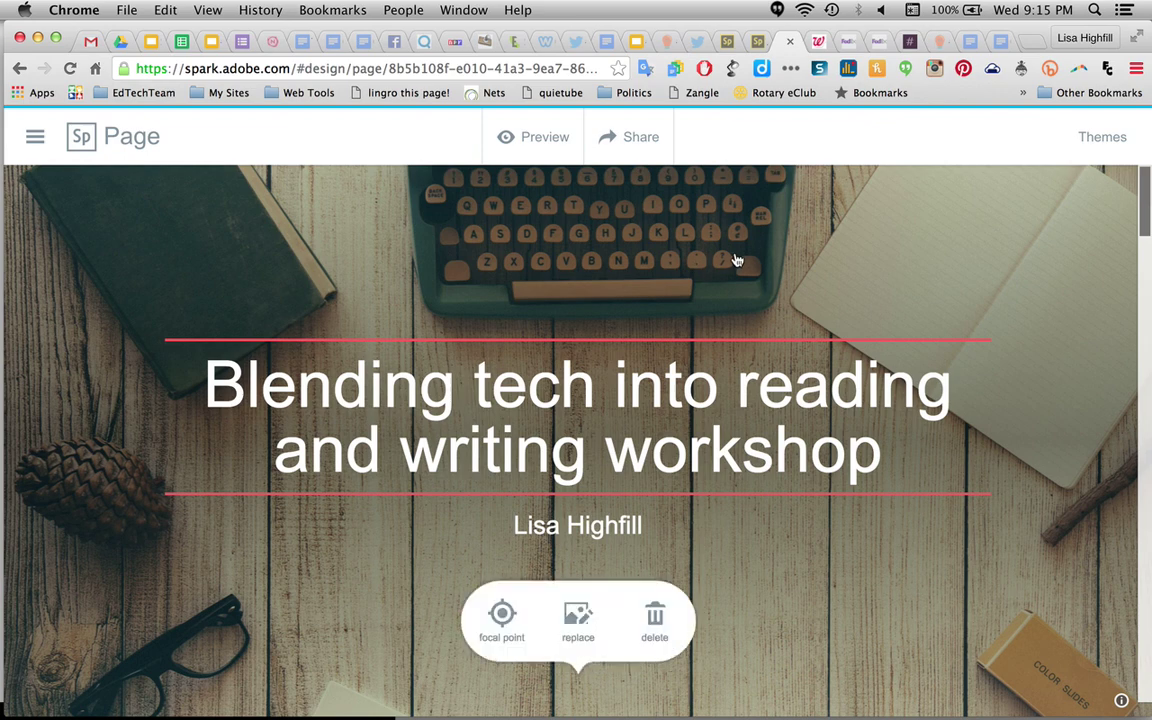
left_click(577, 622)
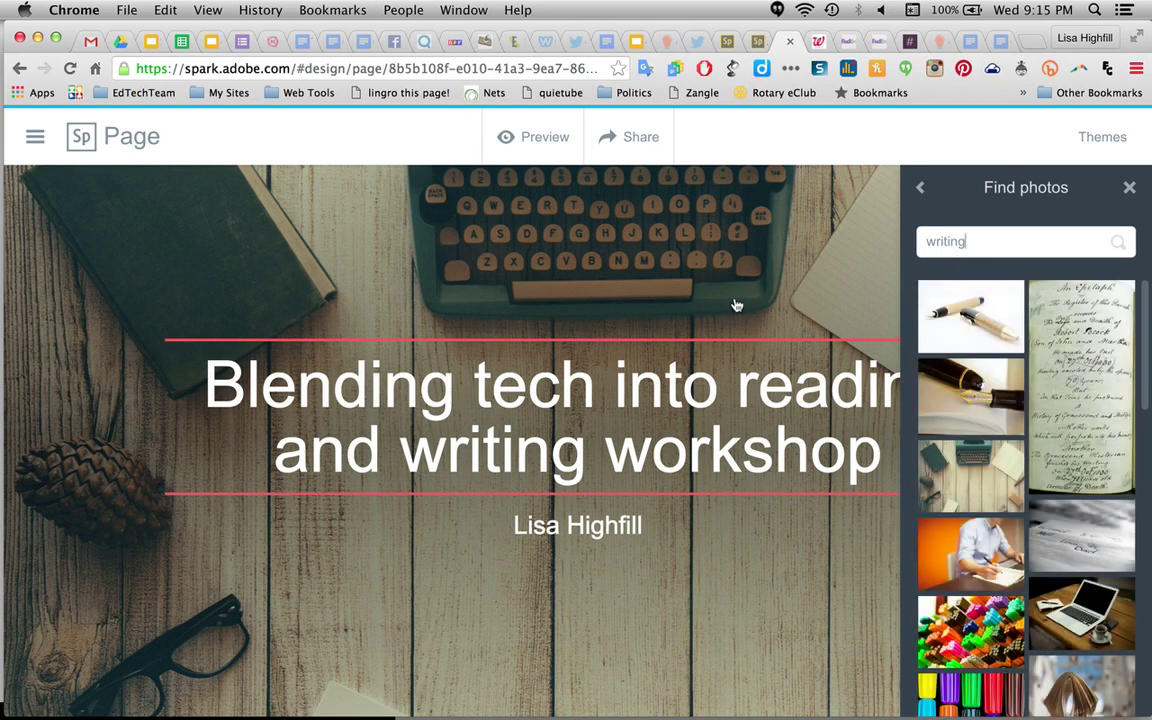
scroll(973, 323, "down", 3)
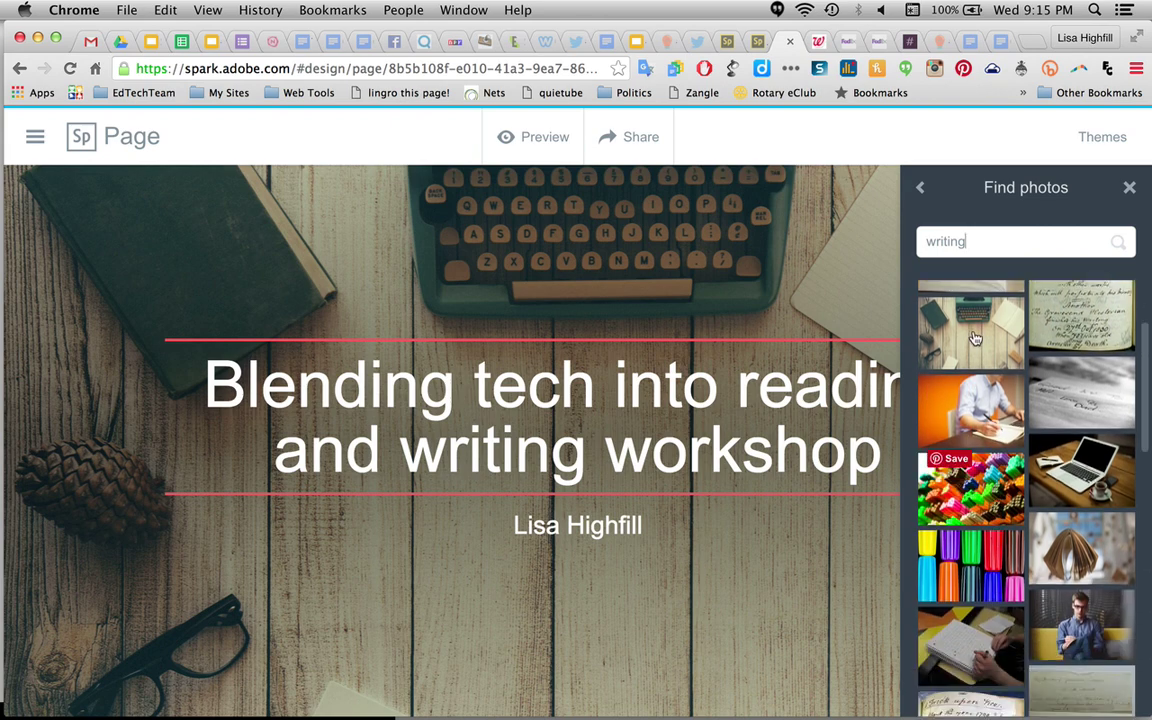
left_click(1130, 190)
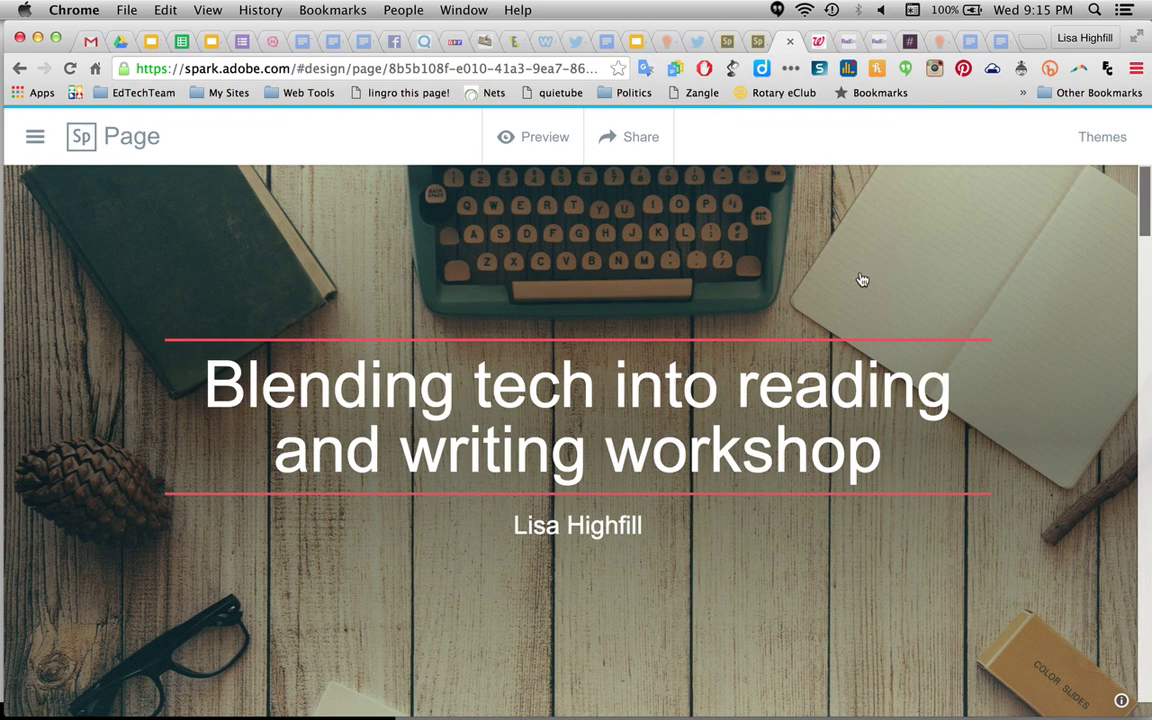
left_click(1100, 144)
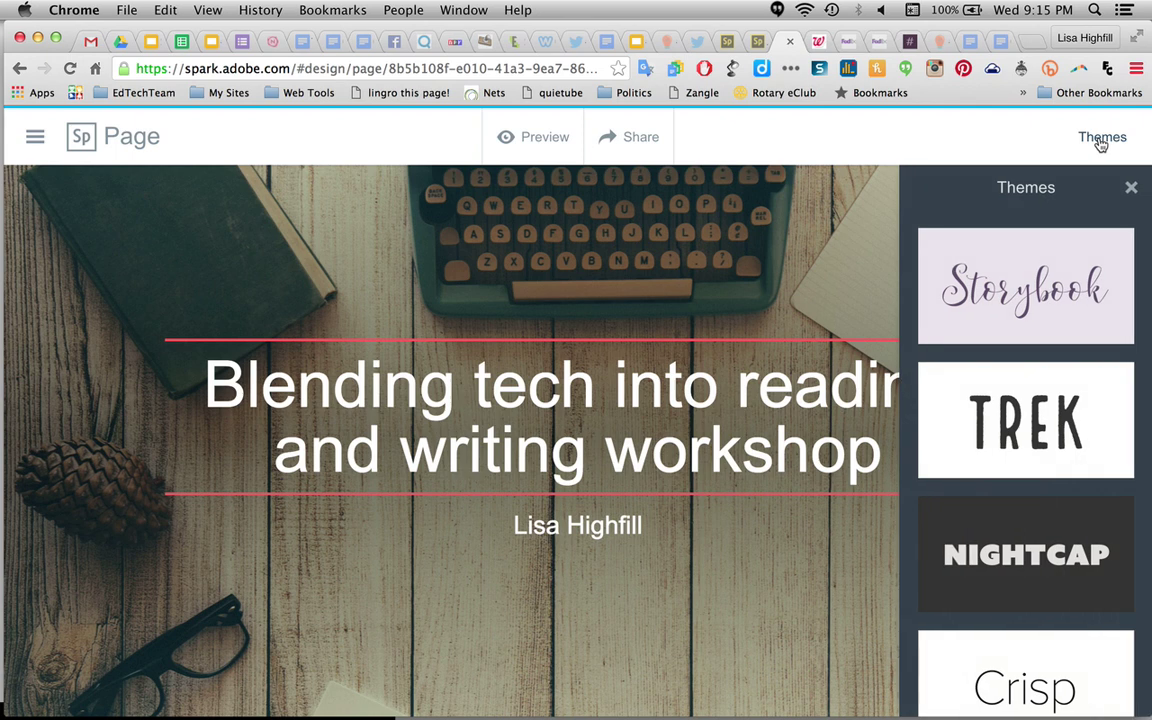
scroll(1046, 366, "down", 3)
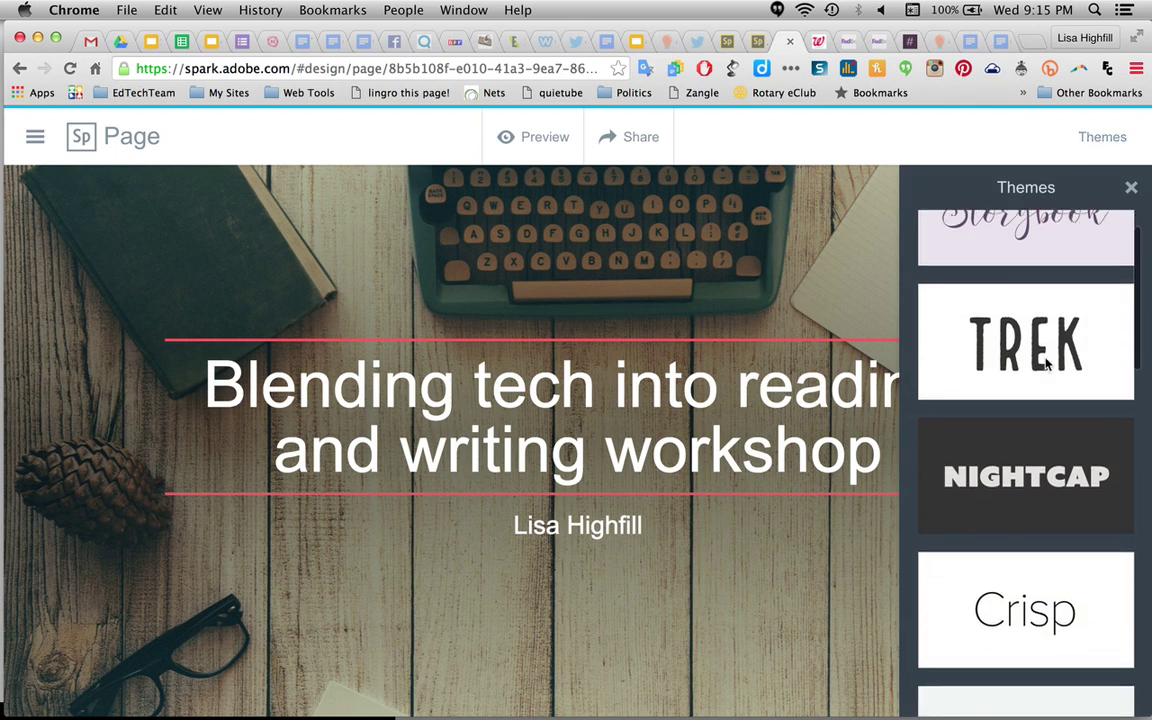
scroll(1046, 366, "down", 5)
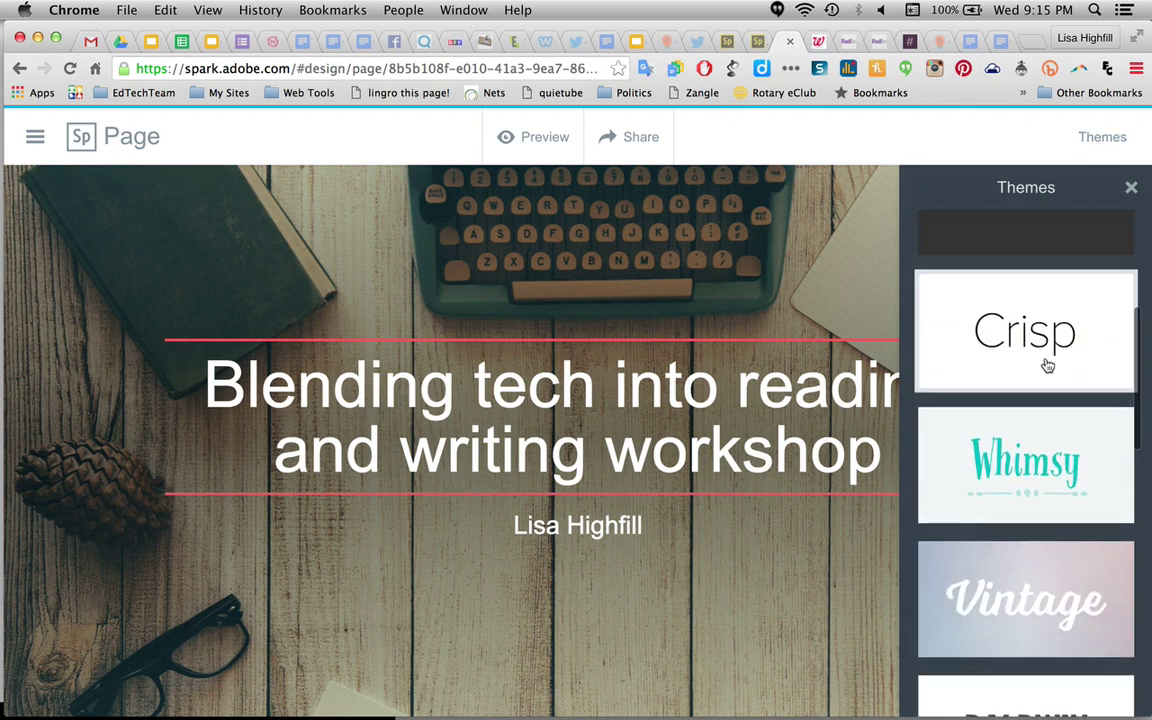
scroll(1046, 366, "down", 10)
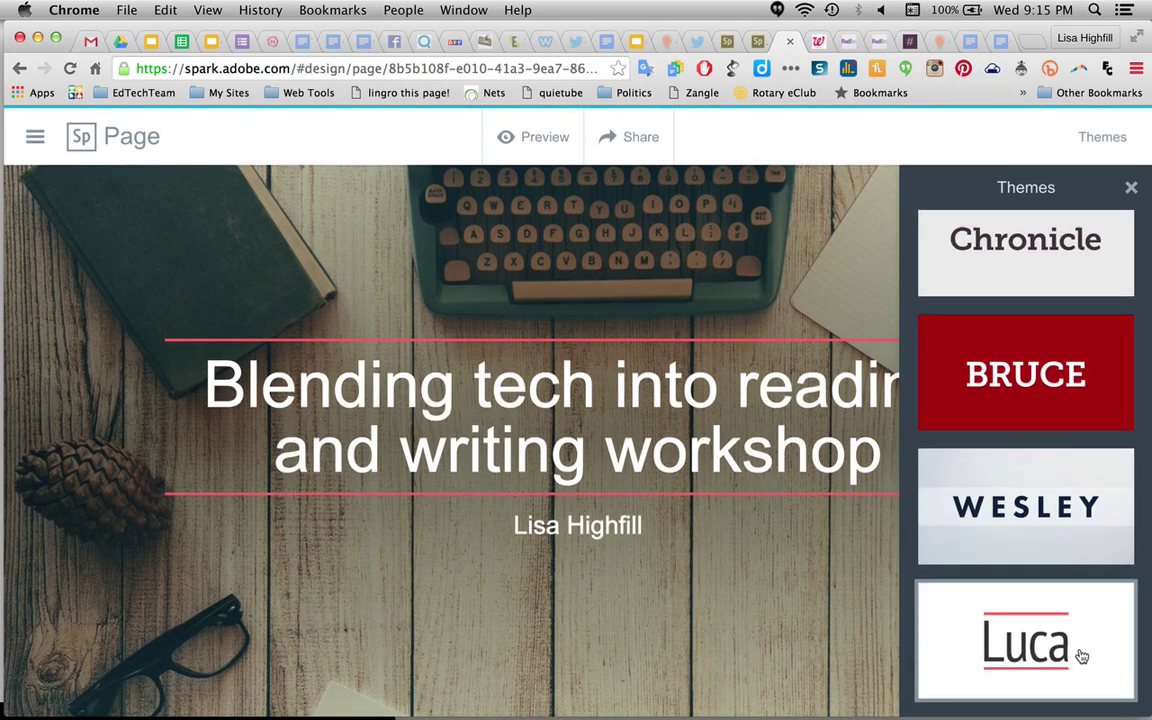
left_click(1132, 189)
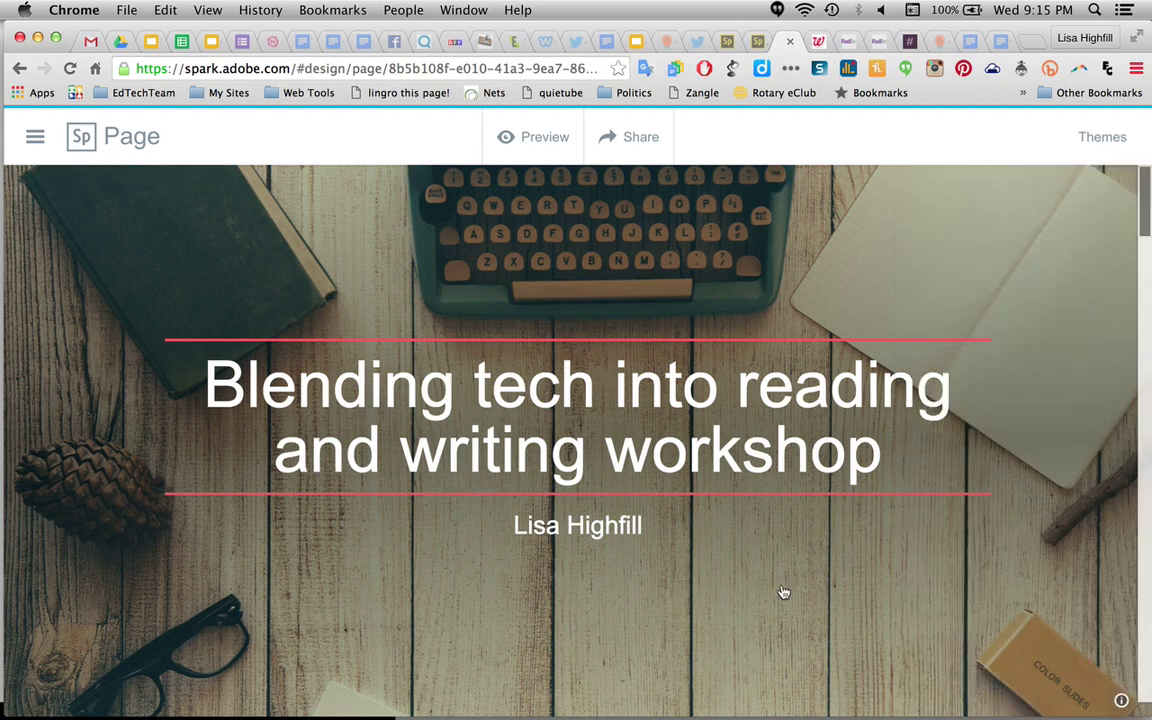
- Check which content can be inserted below the header section
scroll(784, 592, "down", 5)
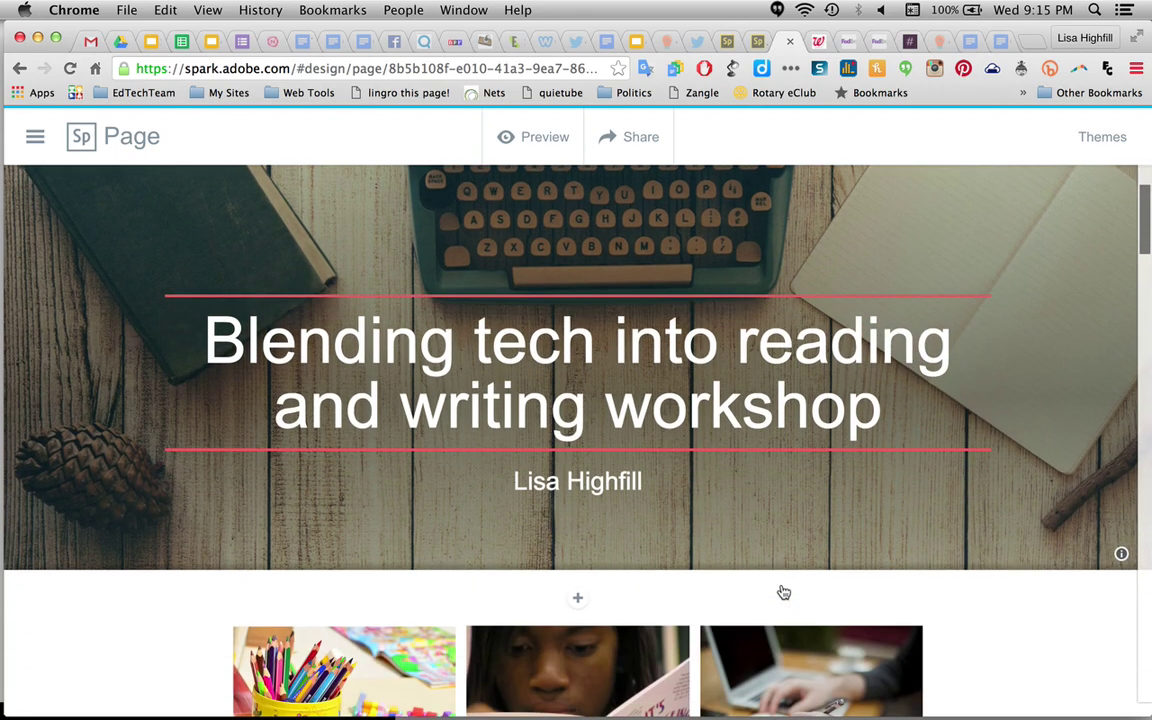
scroll(784, 592, "down", 5)
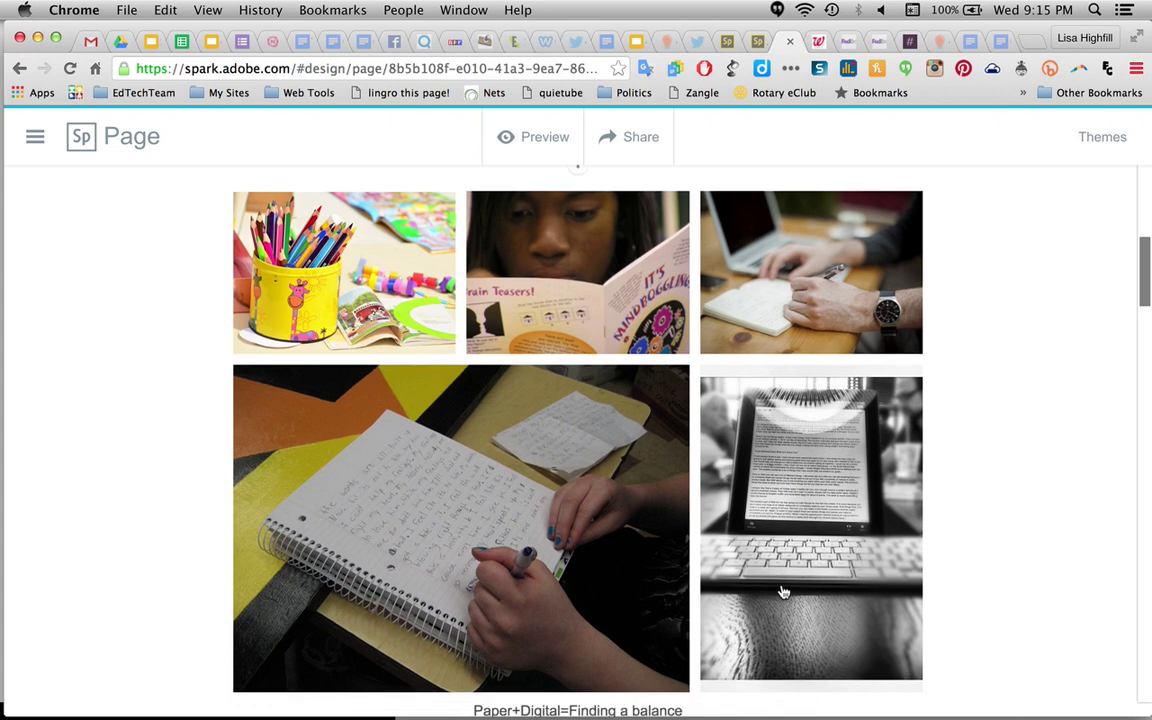
scroll(784, 592, "up", 1)
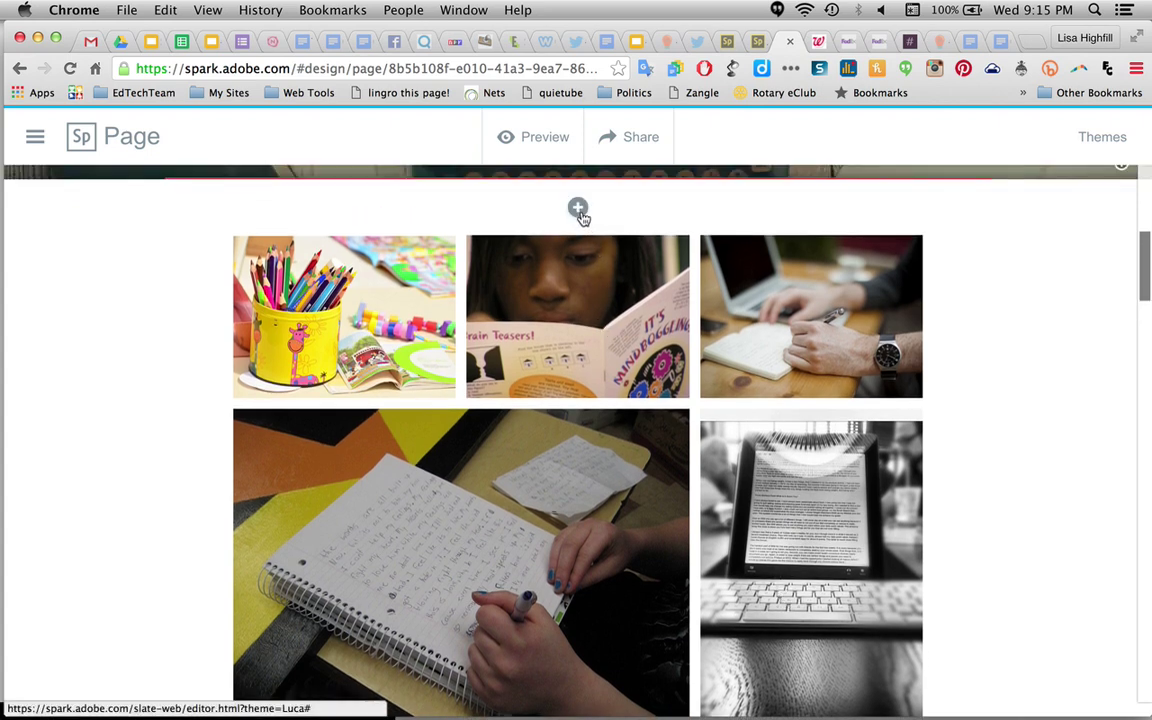
left_click(578, 210)
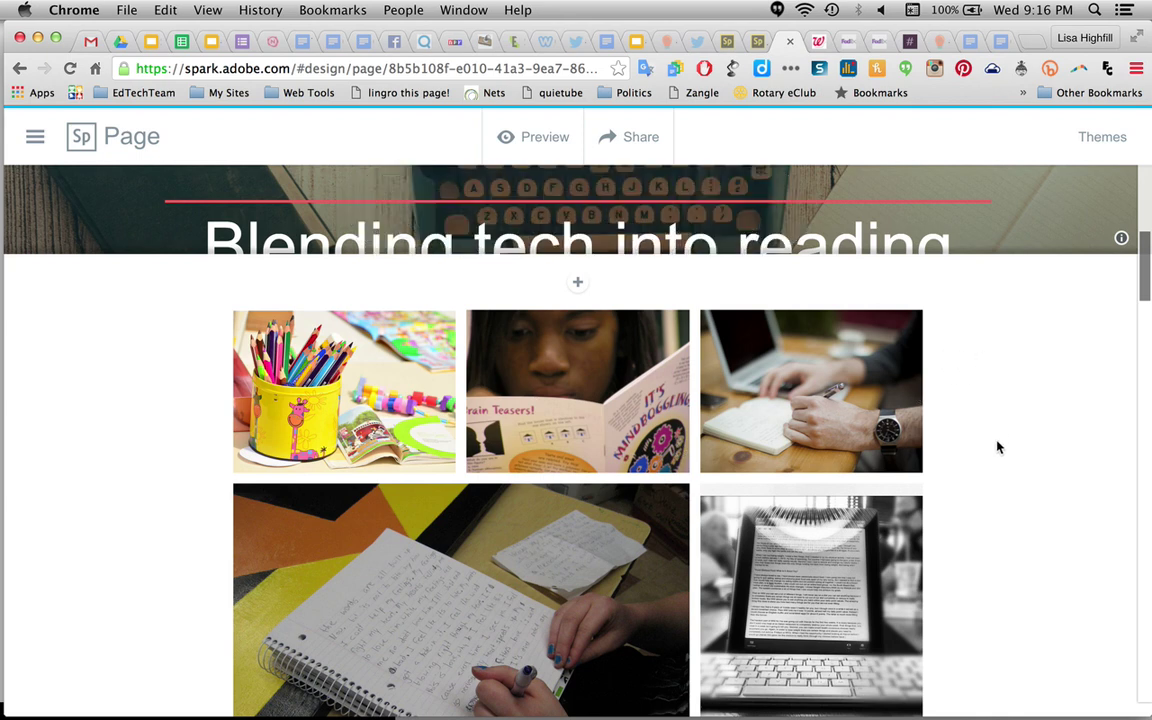
scroll(998, 447, "down", 2)
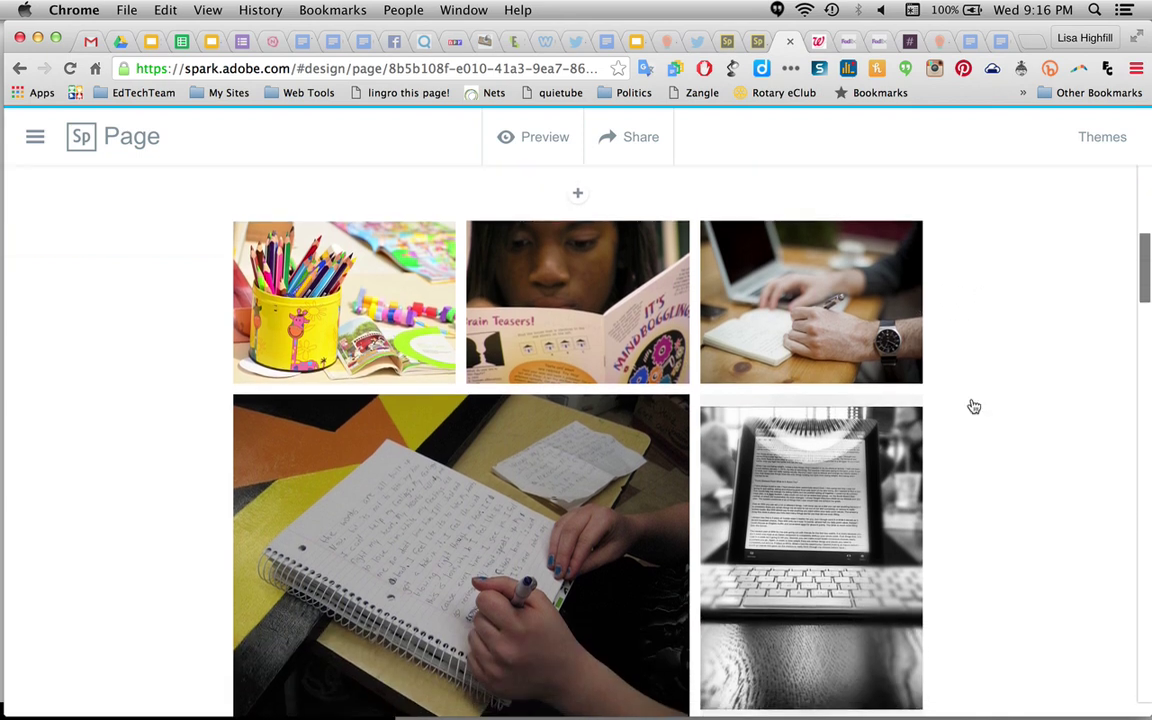
mouse_move(573, 204)
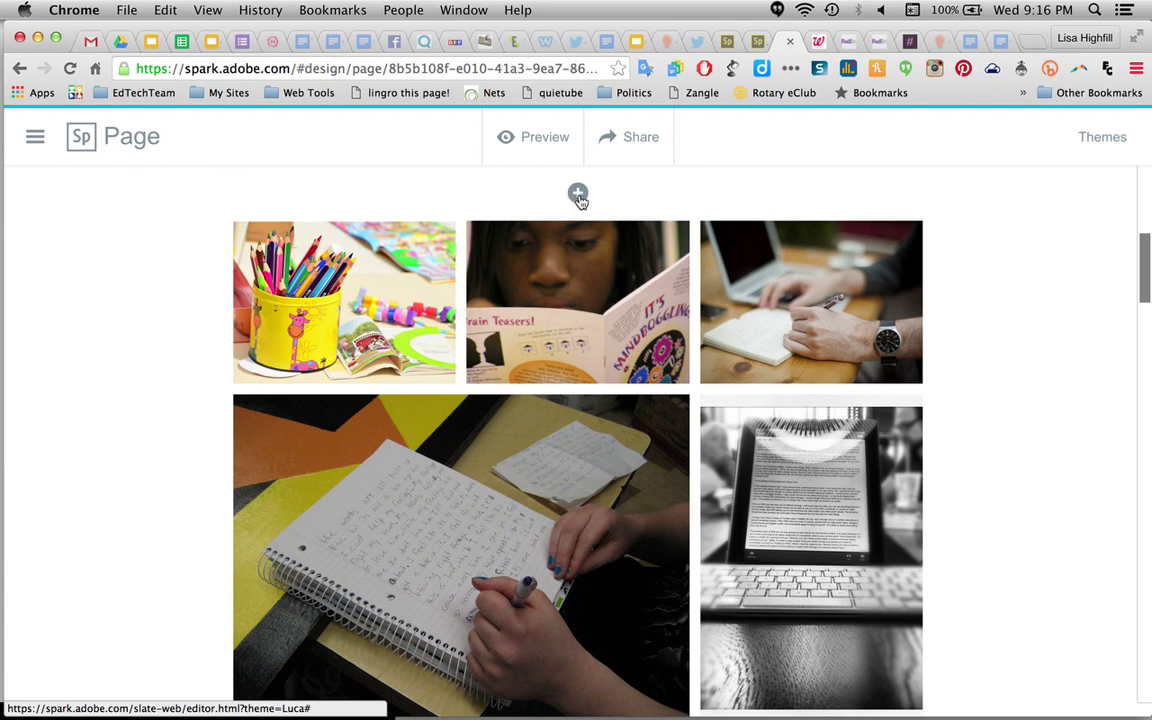
- View the photo grid's options, then scroll to the 'My Cycle of Inquiry Question' heading
scroll(661, 416, "down", 3)
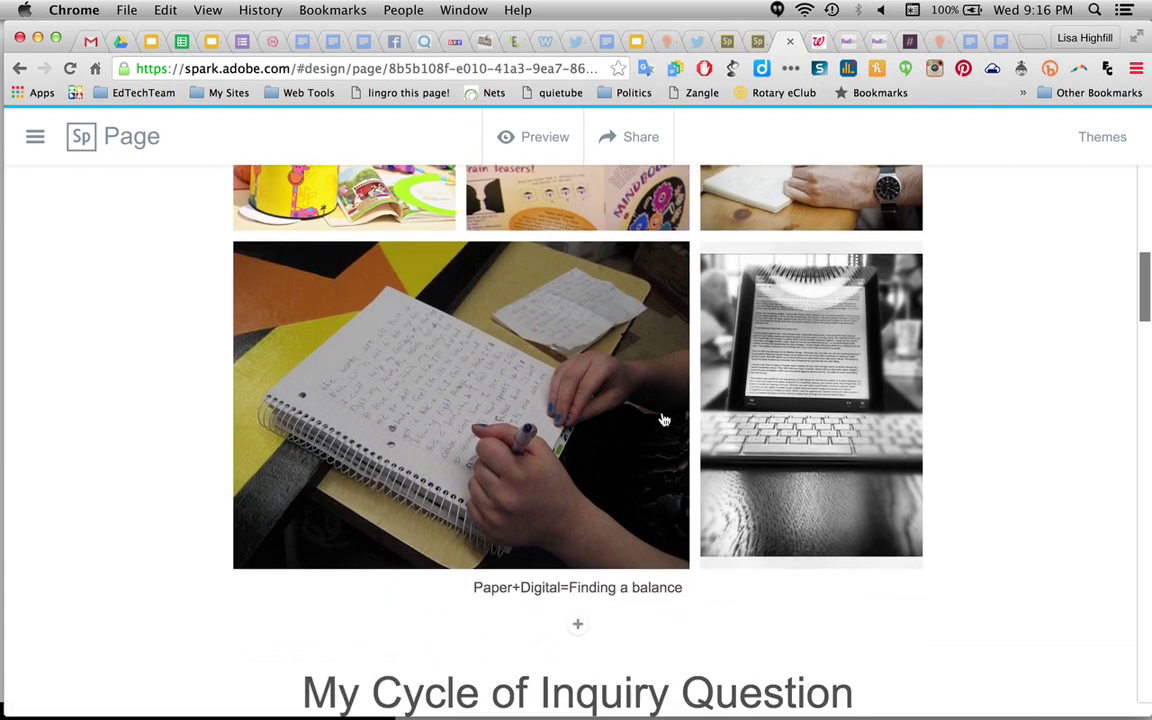
scroll(661, 416, "up", 2)
left_click(590, 400)
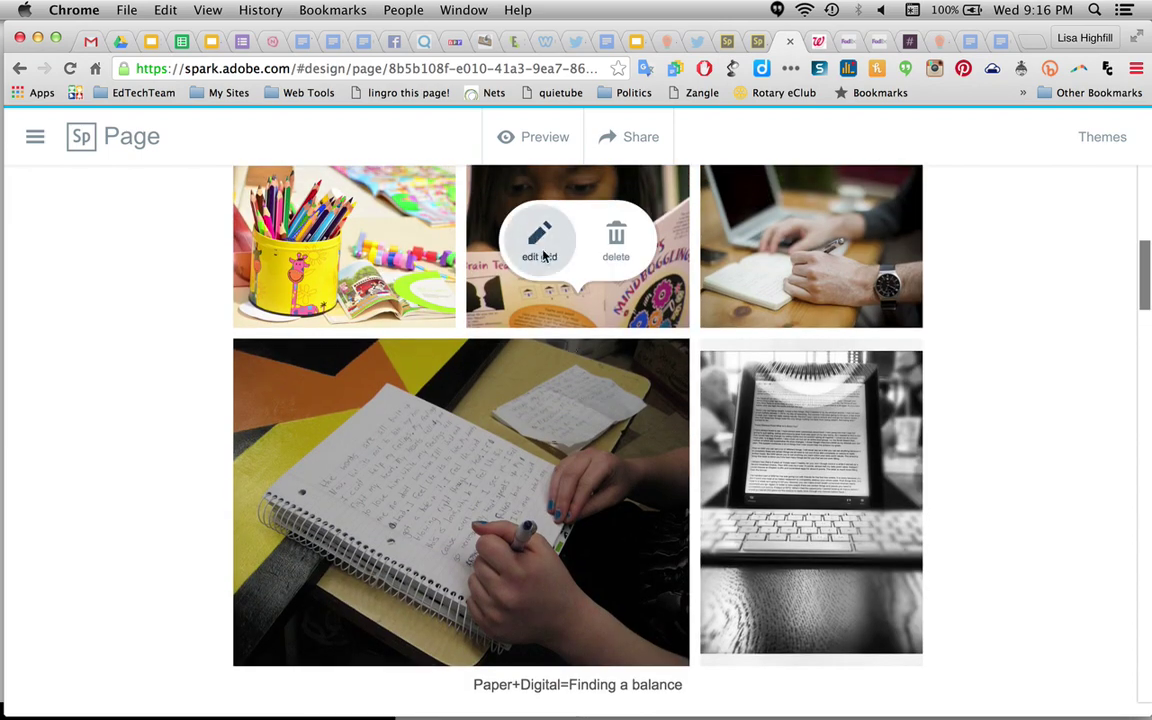
left_click(1012, 334)
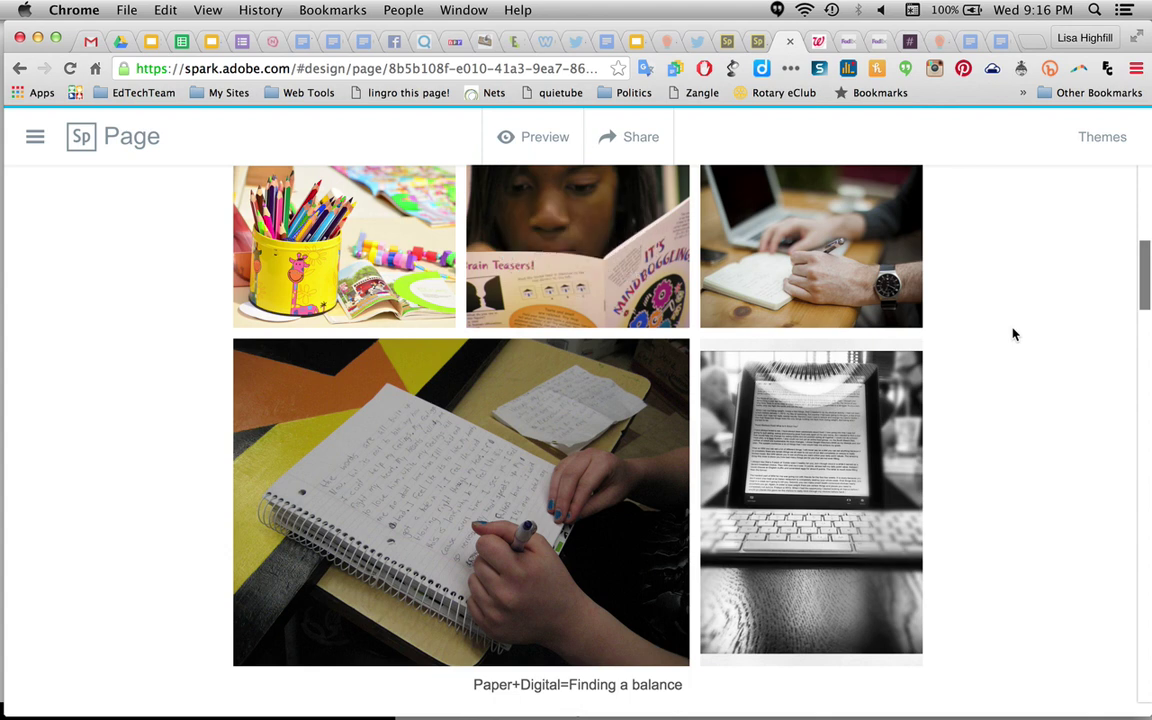
scroll(841, 411, "down", 3)
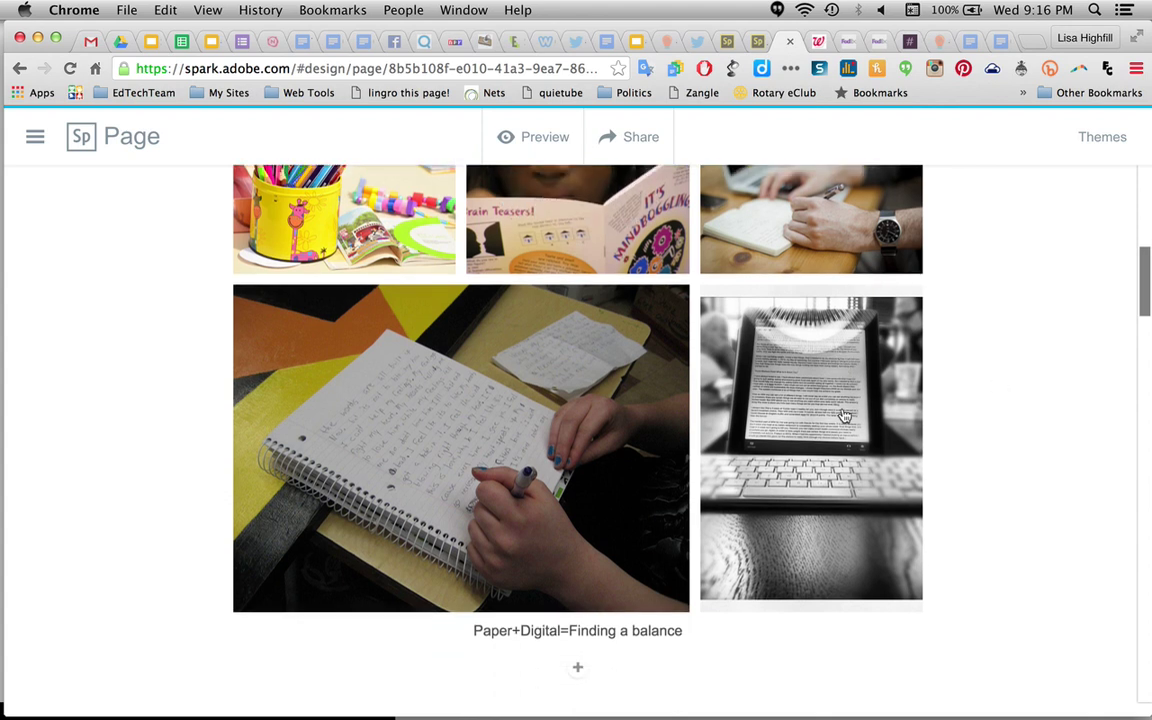
scroll(843, 415, "down", 2)
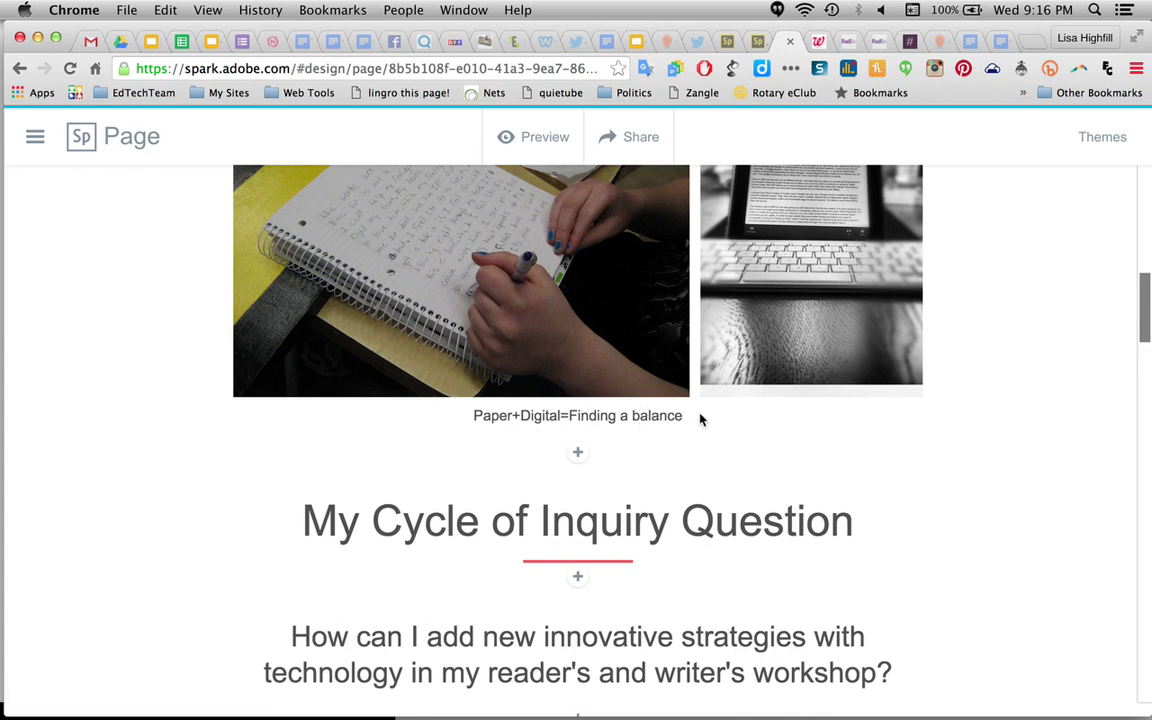
scroll(784, 441, "down", 1)
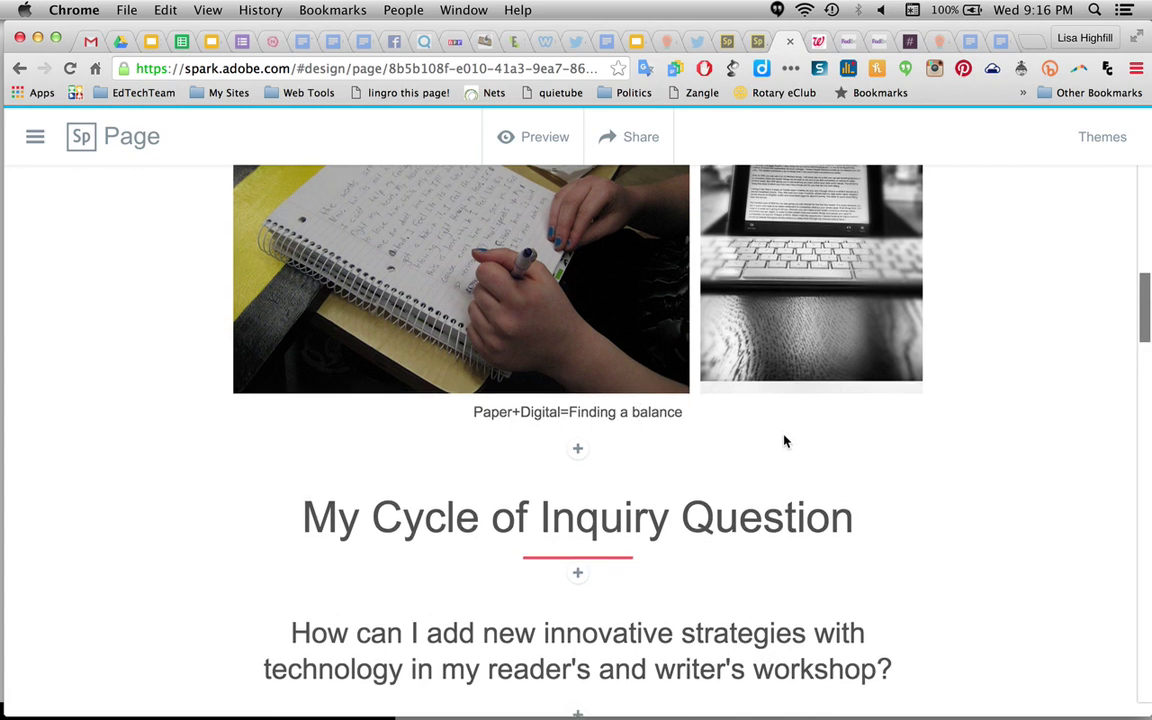
scroll(784, 441, "down", 2)
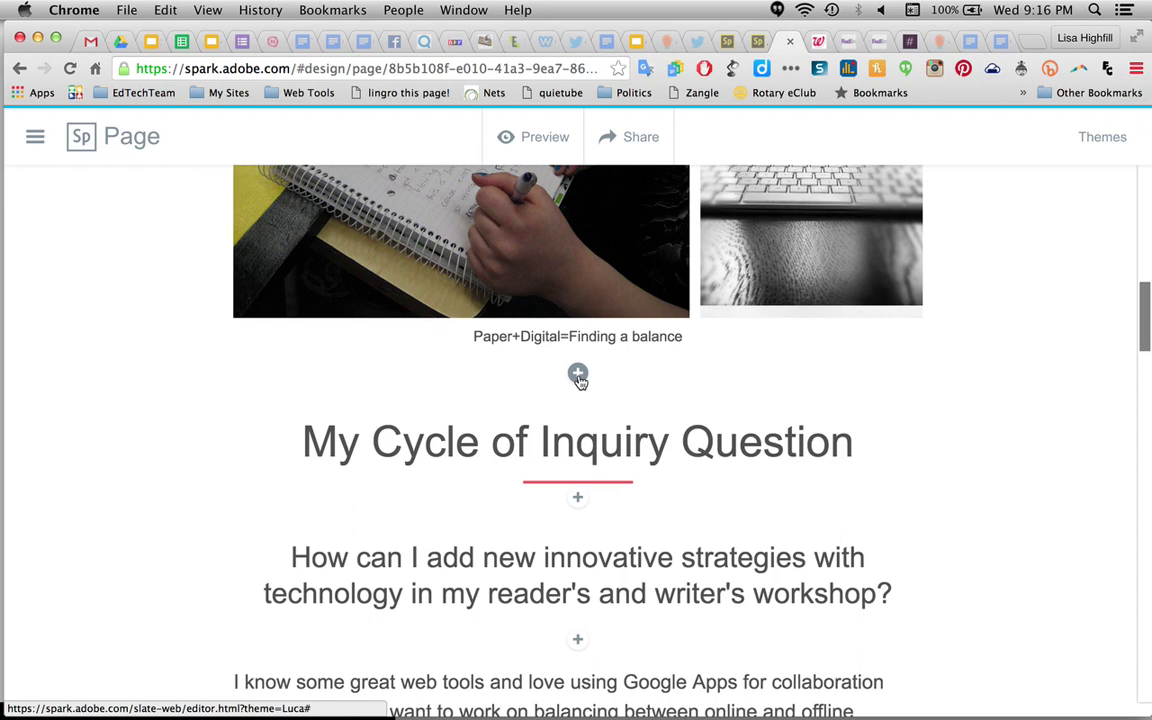
left_click(578, 374)
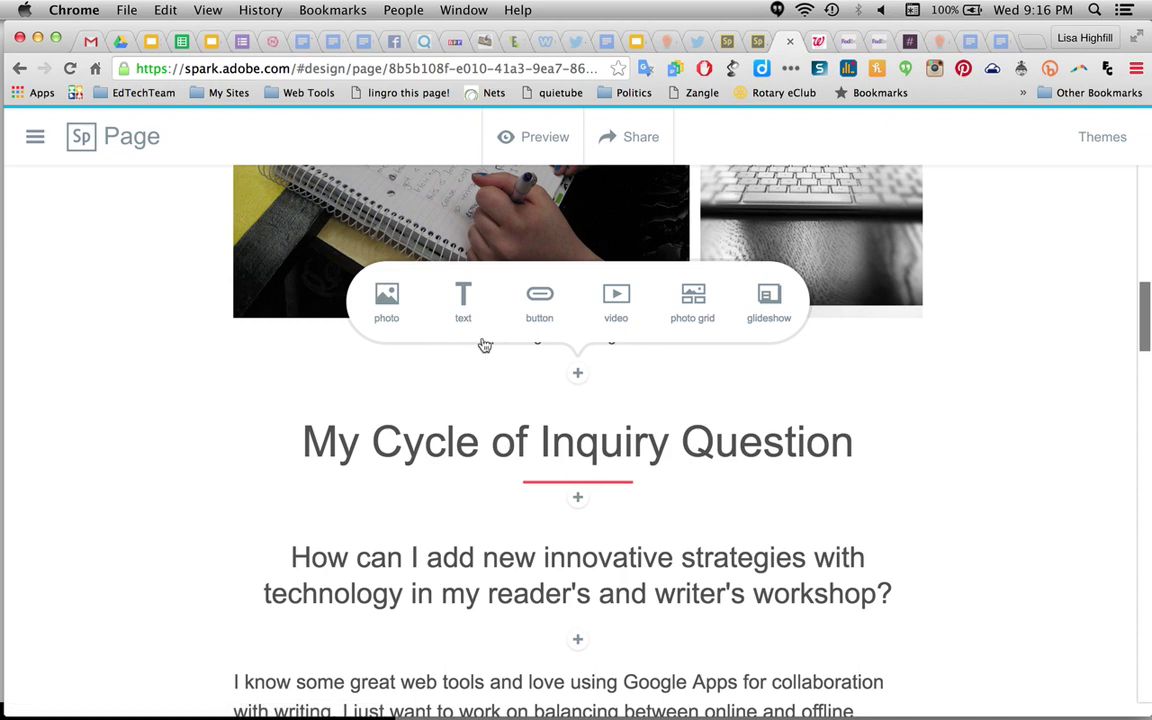
left_click(464, 297)
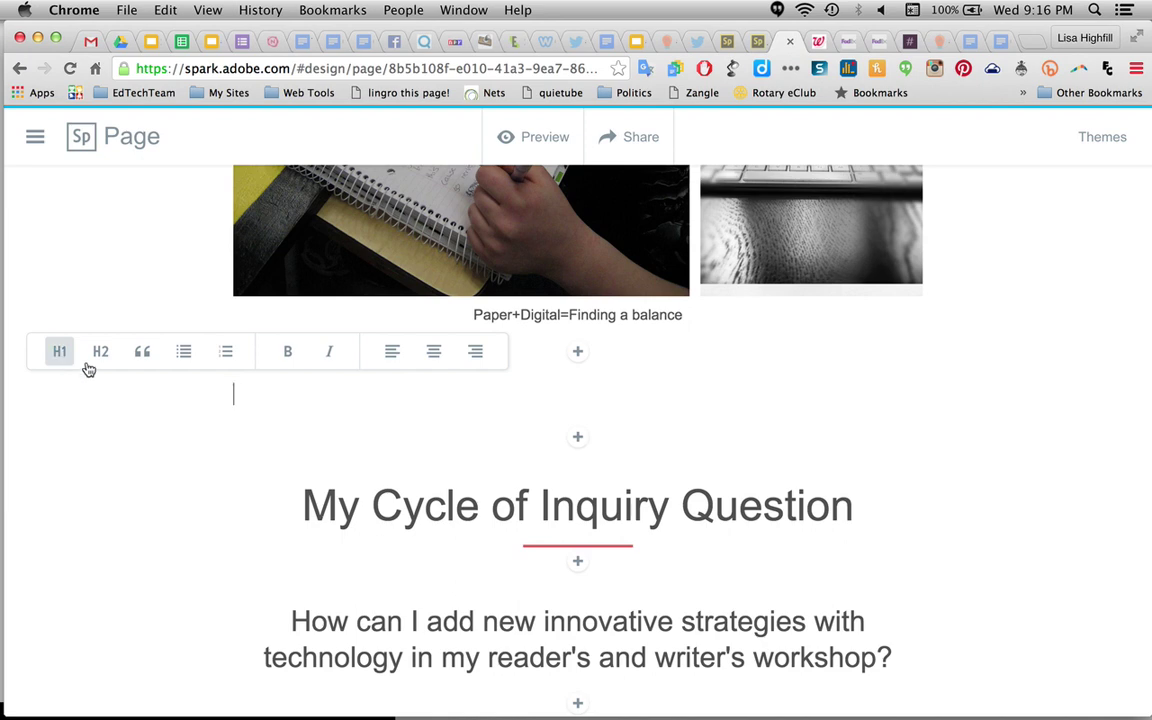
left_click(447, 537)
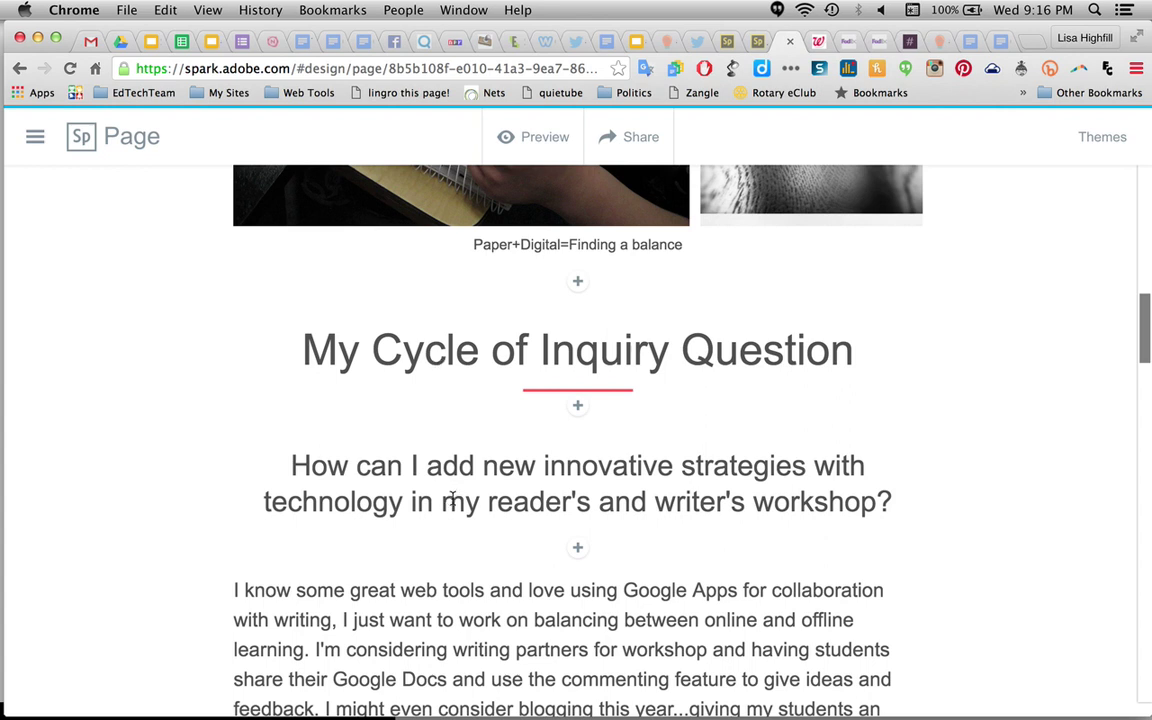
- Scroll down to the book image and display its layout toolbar
scroll(452, 500, "down", 1)
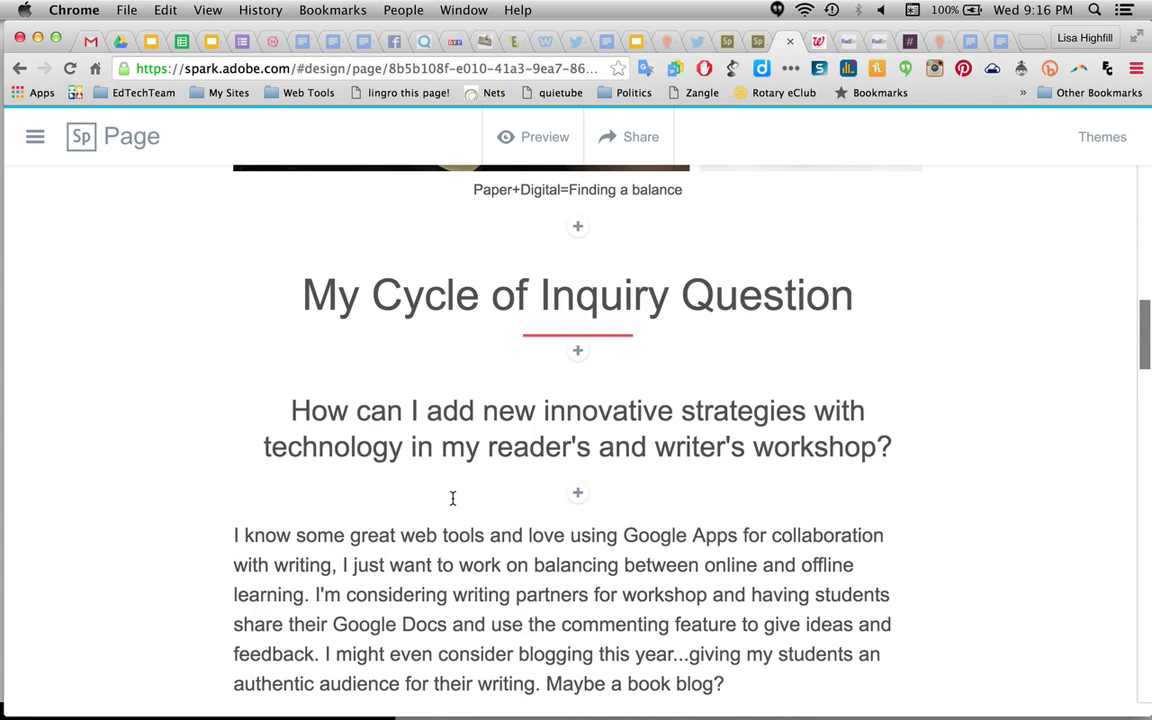
scroll(452, 498, "down", 1)
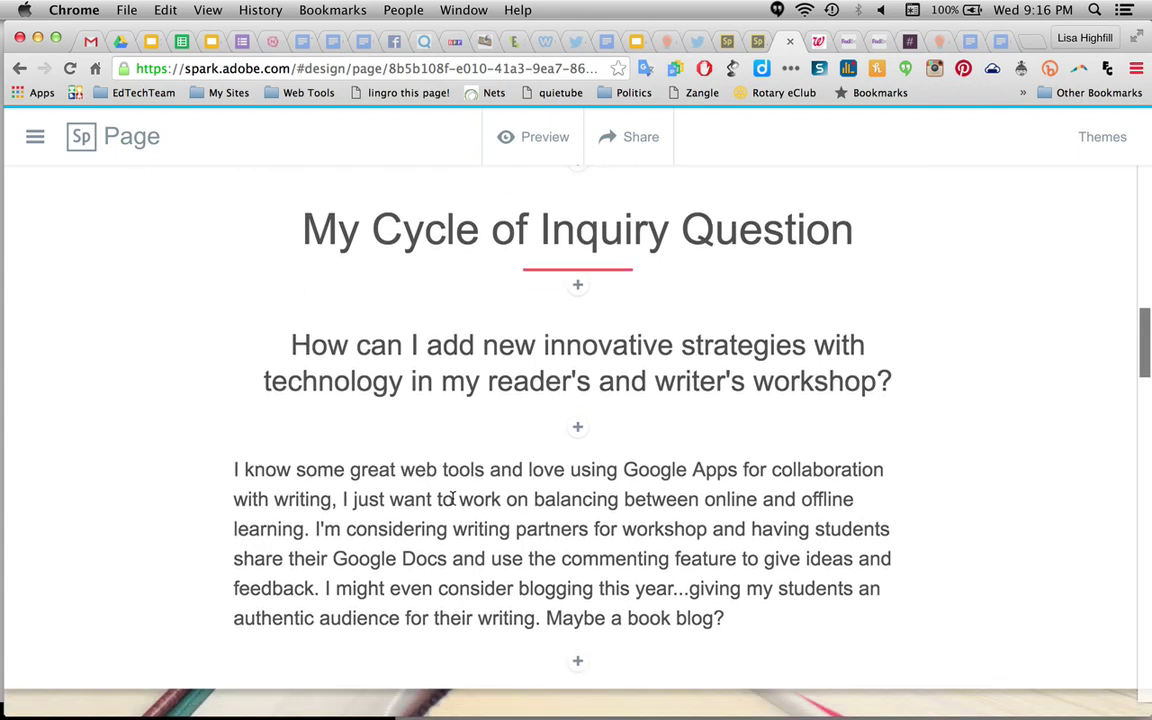
scroll(452, 498, "down", 2)
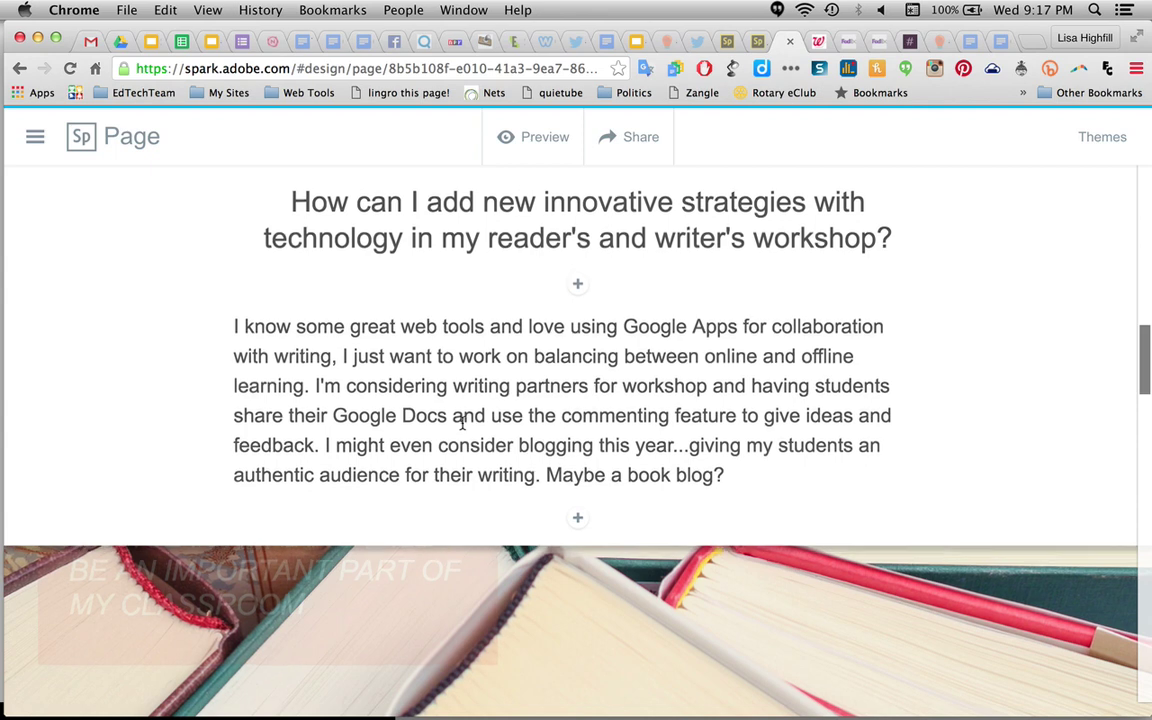
scroll(462, 424, "up", 1)
scroll(462, 424, "up", 1)
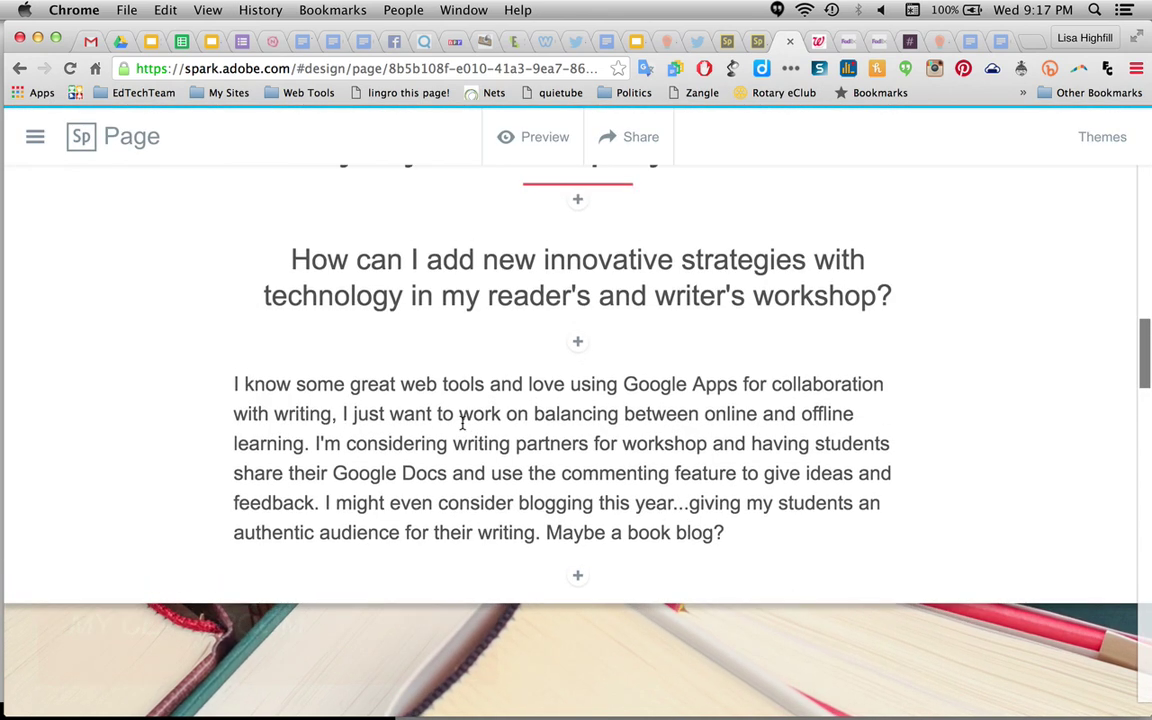
scroll(462, 424, "up", 3)
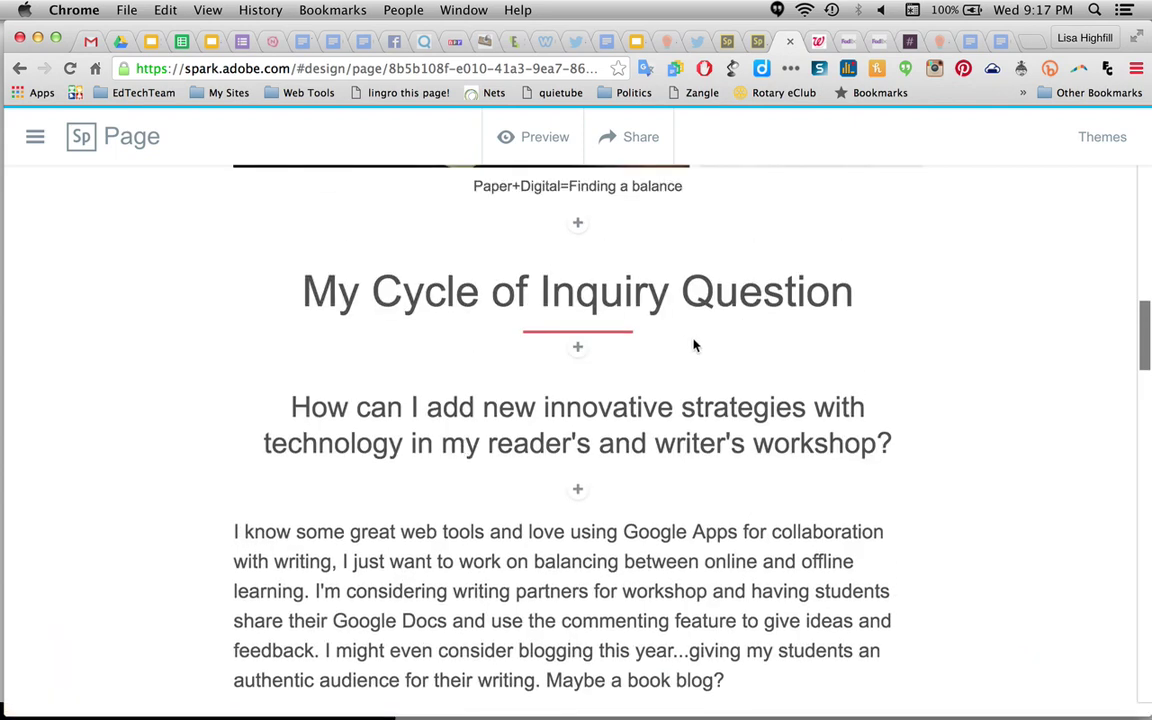
scroll(668, 444, "down", 3)
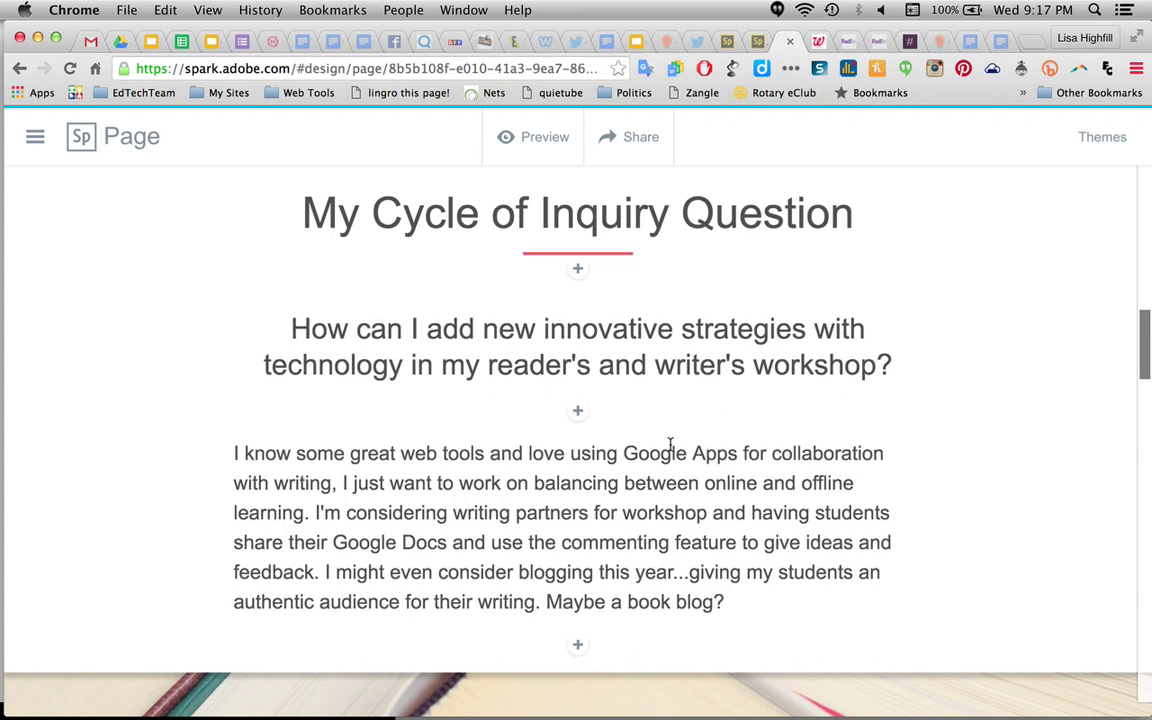
scroll(670, 446, "down", 3)
scroll(670, 446, "down", 1)
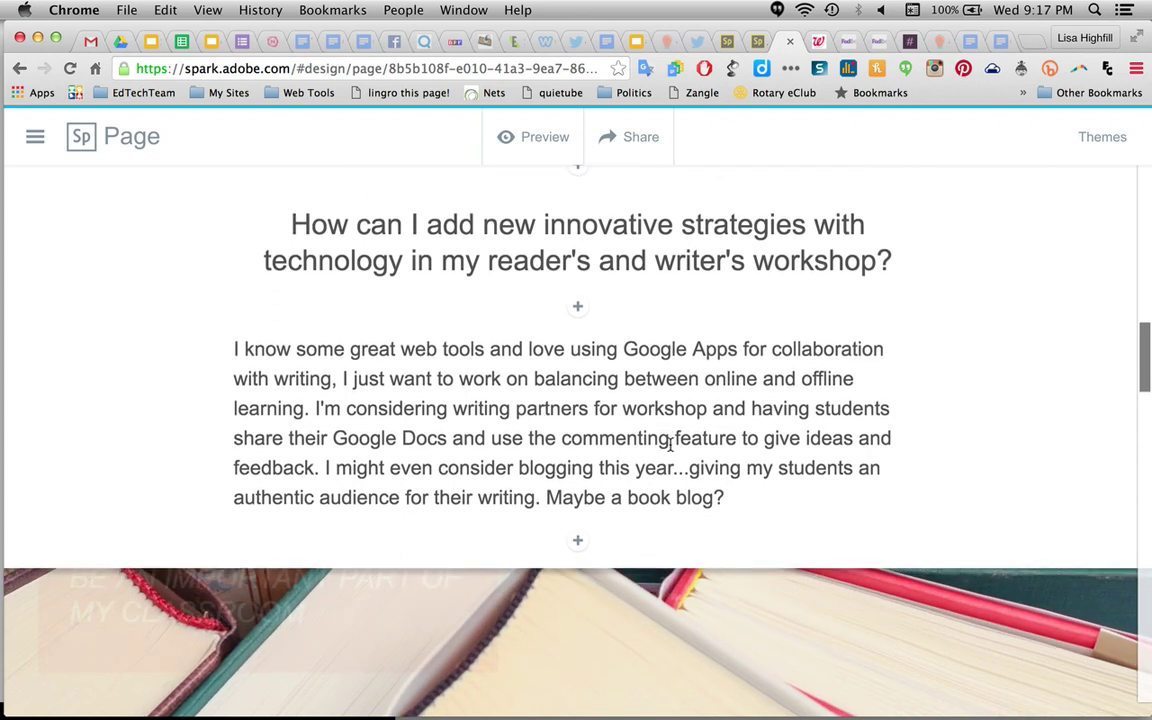
scroll(937, 489, "down", 3)
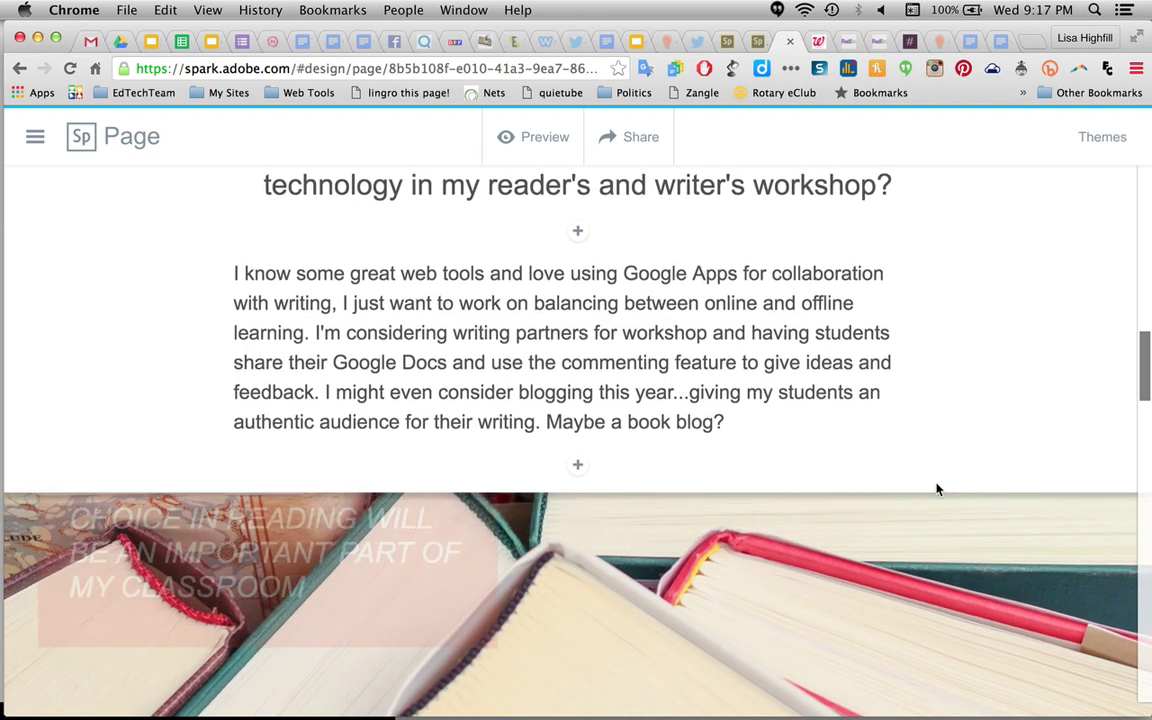
scroll(937, 489, "down", 10)
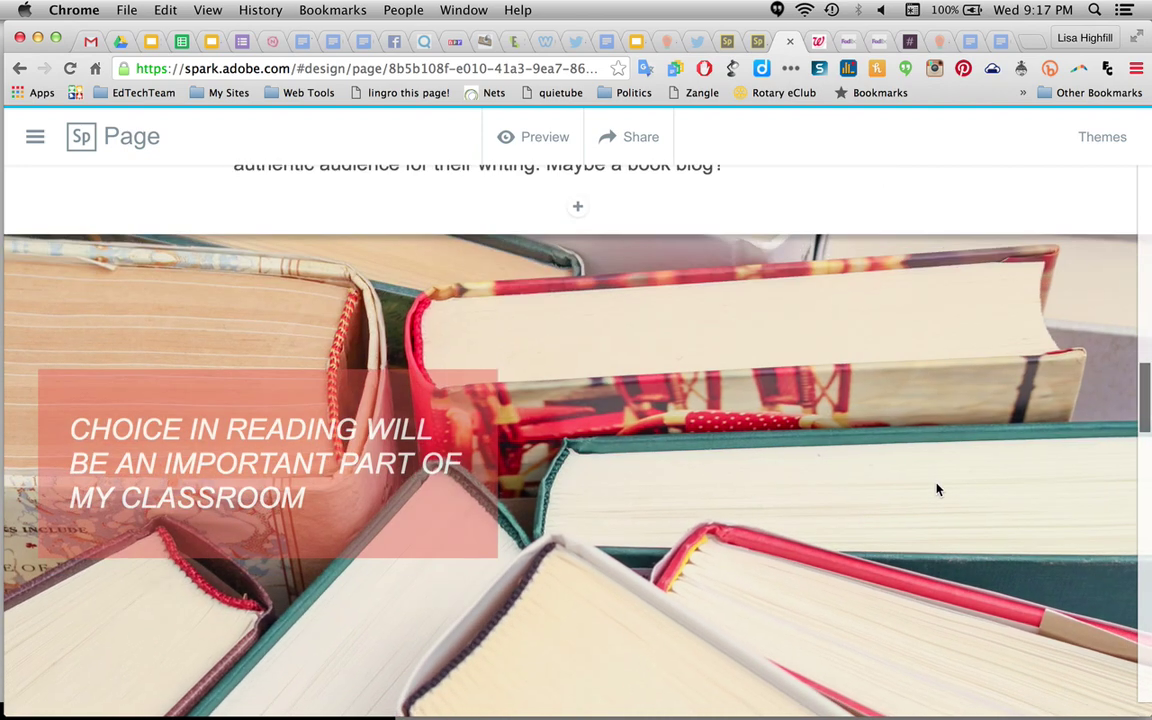
scroll(937, 489, "down", 2)
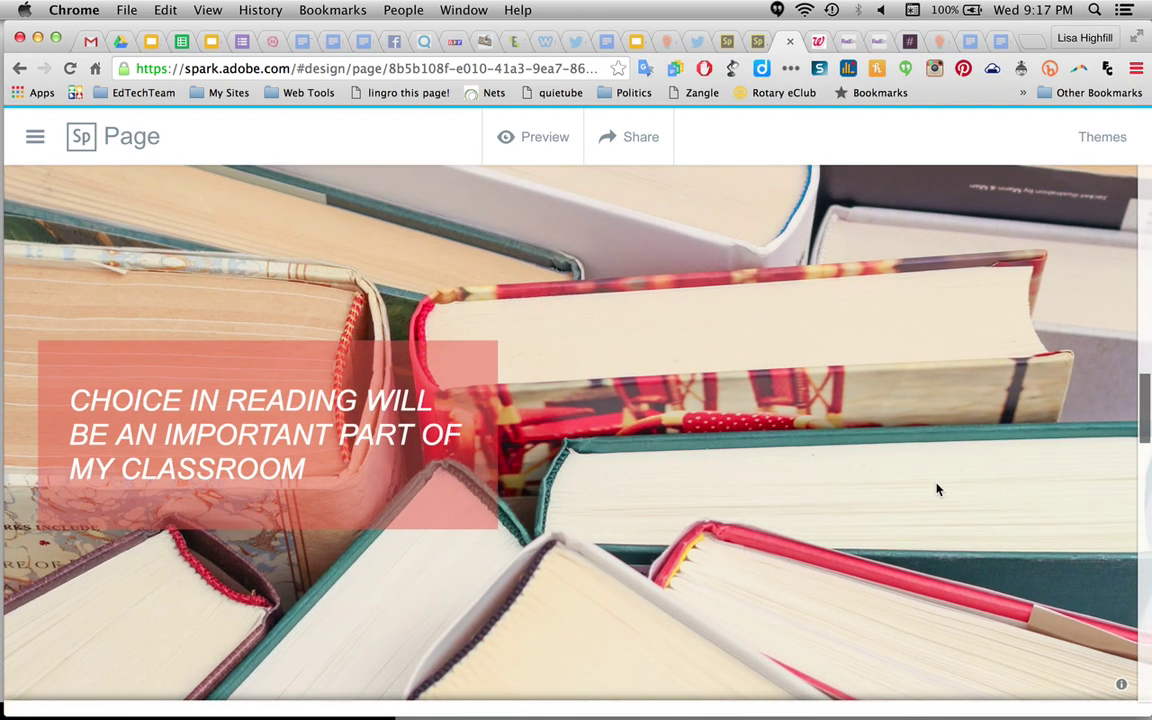
left_click(834, 389)
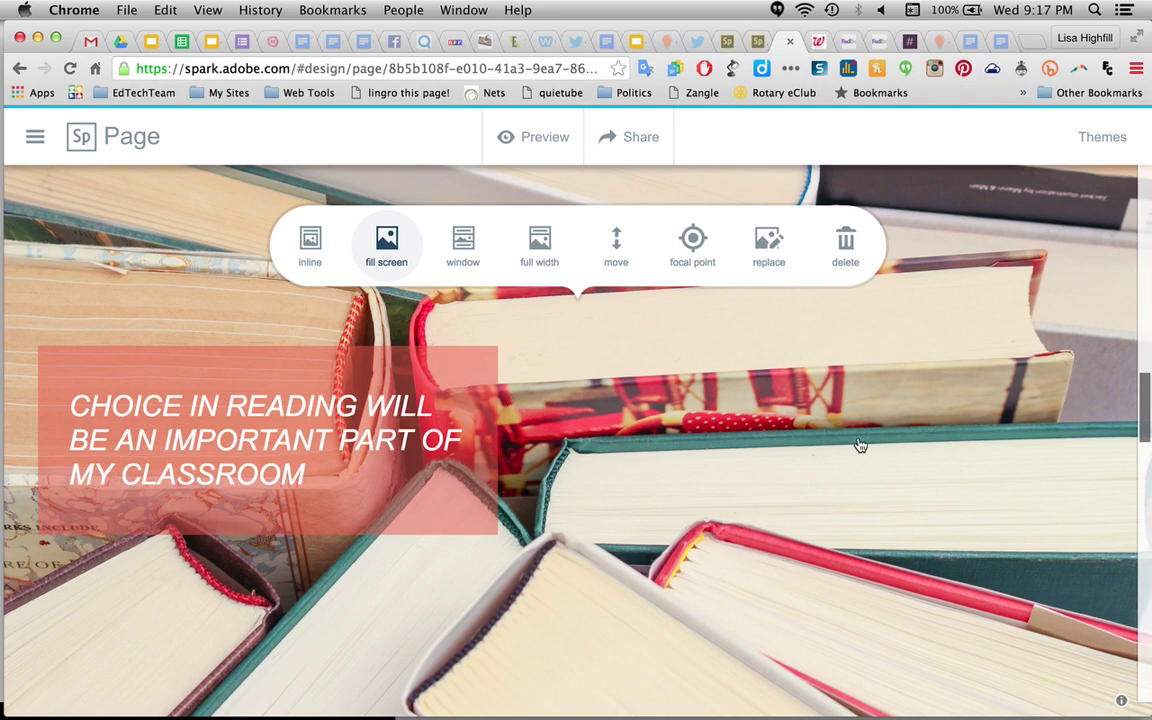
- Scroll to the classroom paragraph and its photo of children reading
scroll(860, 445, "down", 3)
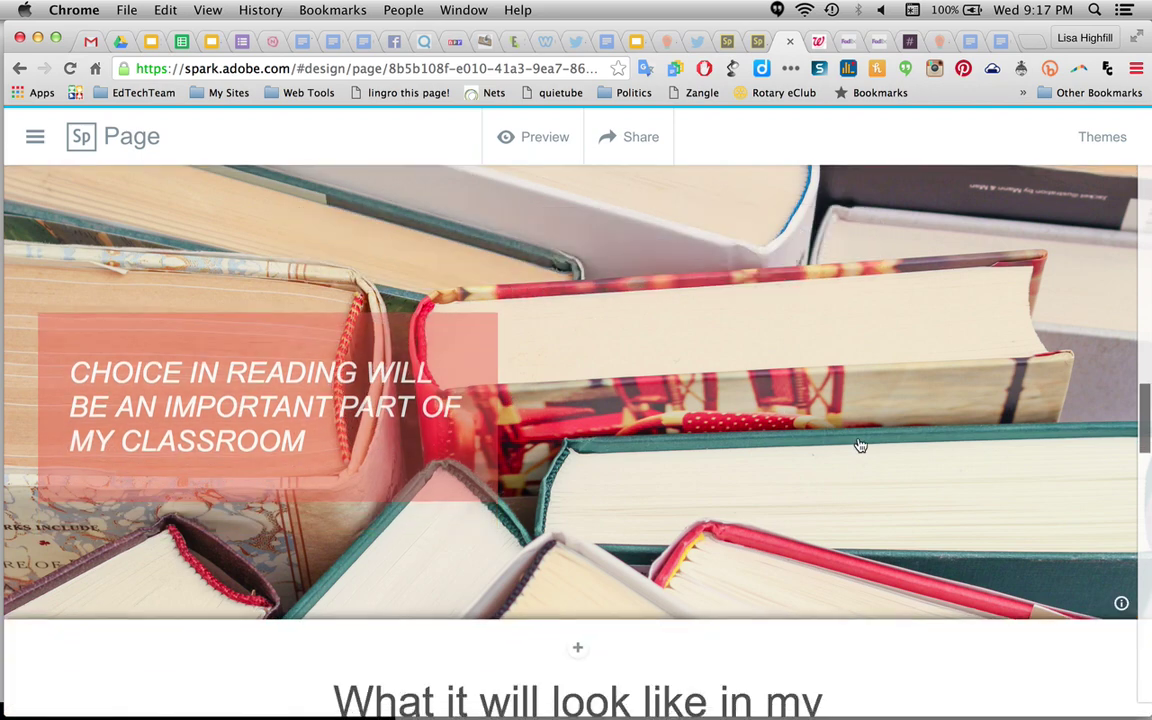
scroll(860, 445, "down", 5)
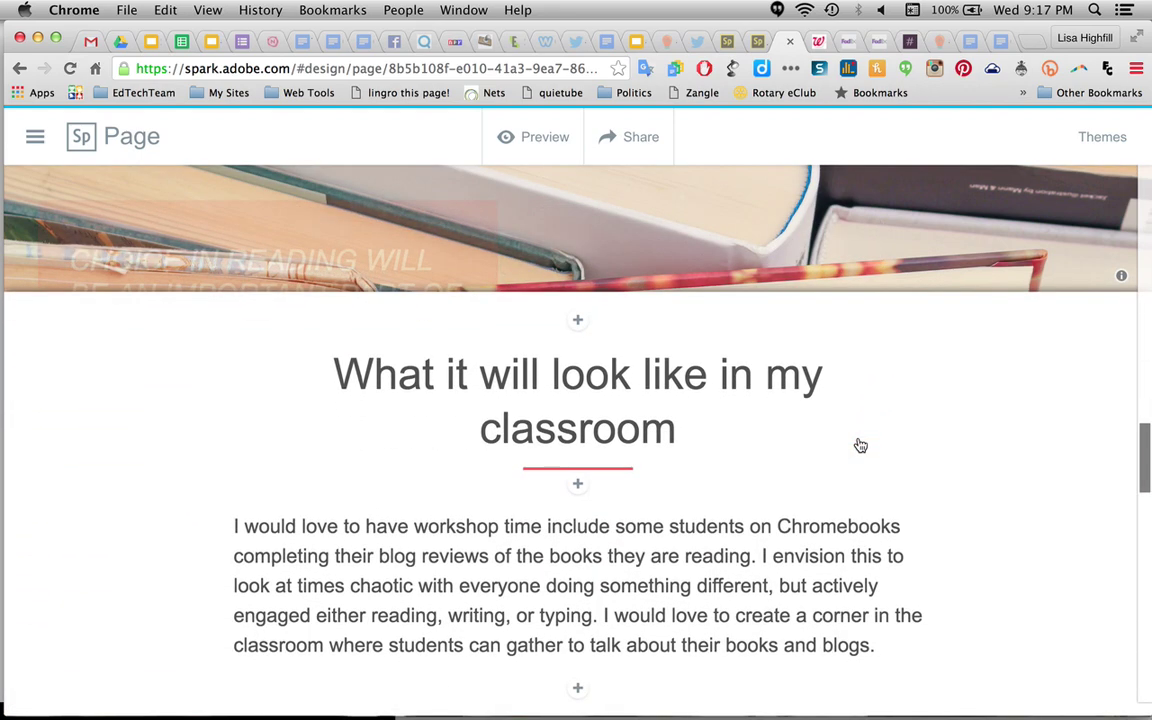
scroll(860, 445, "down", 1)
scroll(860, 445, "up", 1)
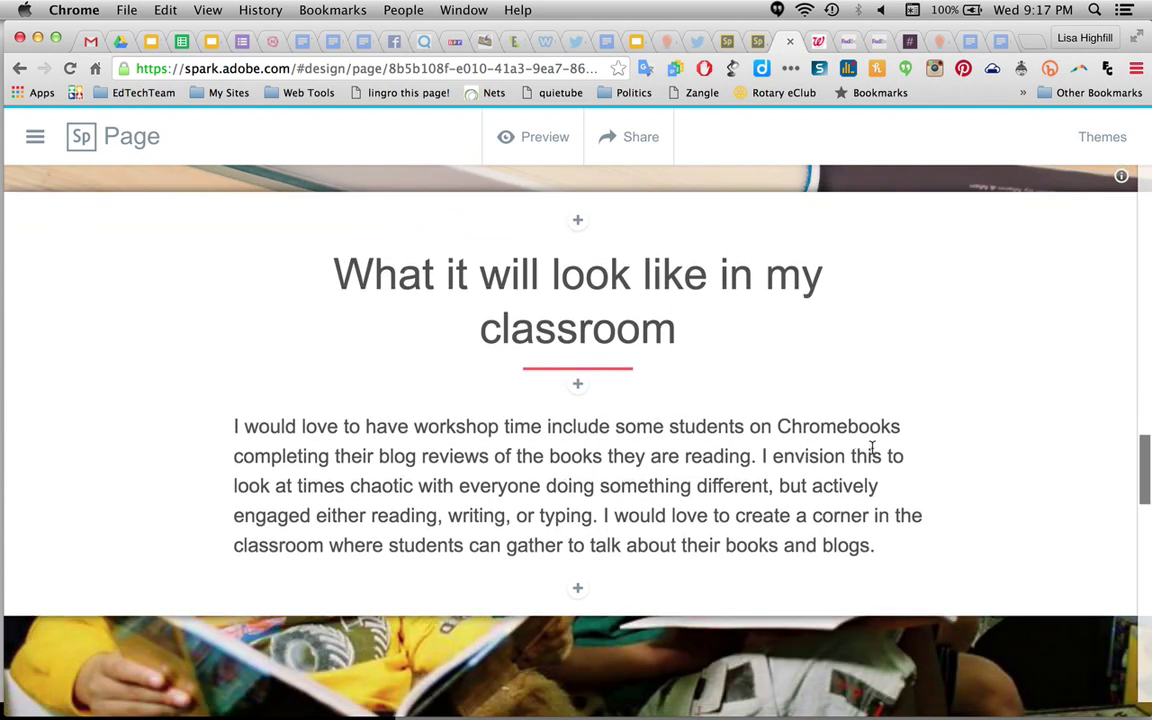
scroll(872, 448, "down", 3)
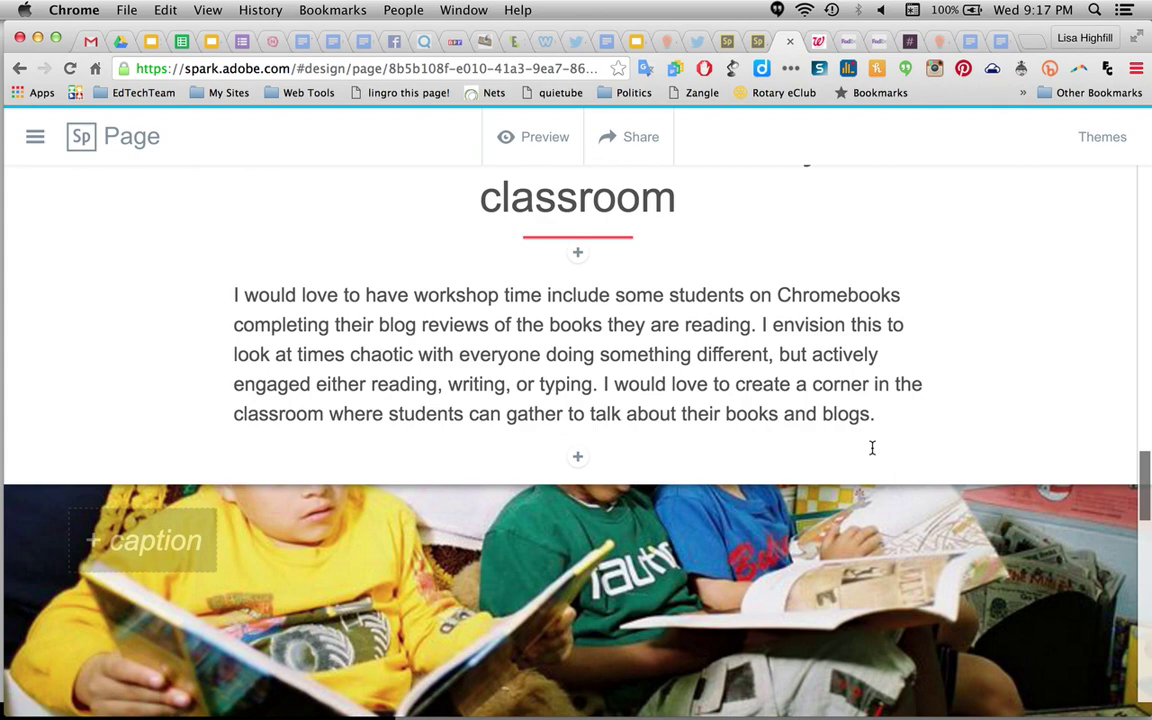
scroll(872, 448, "down", 2)
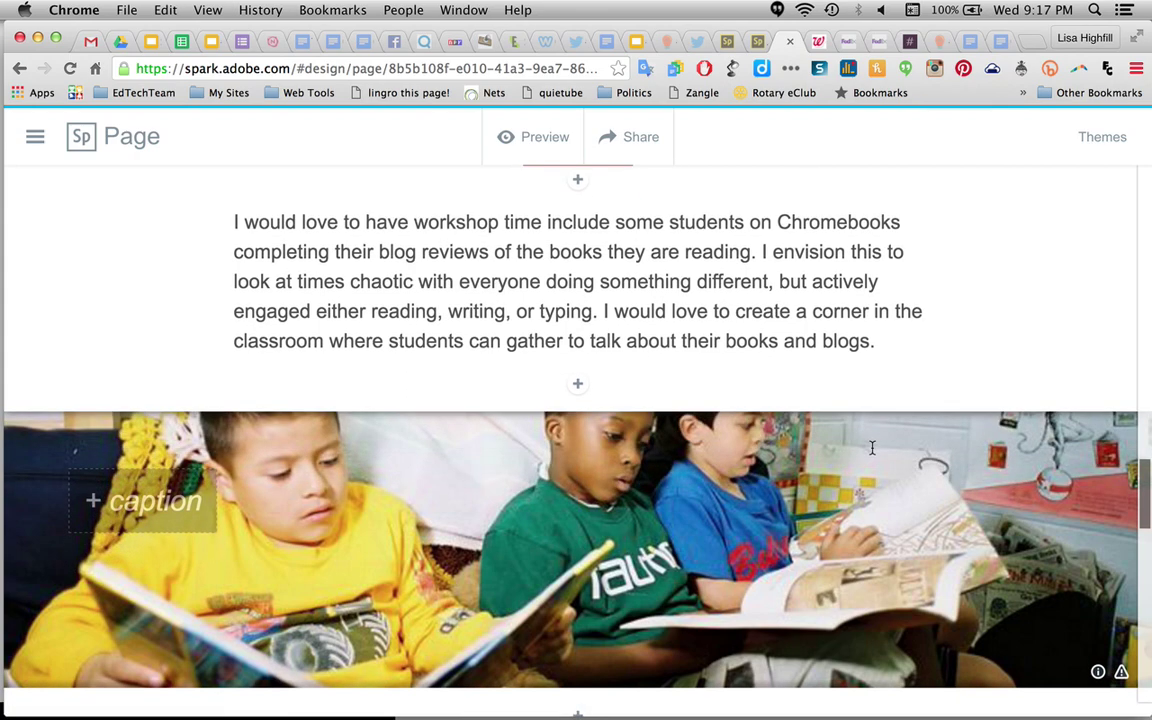
scroll(872, 448, "down", 3)
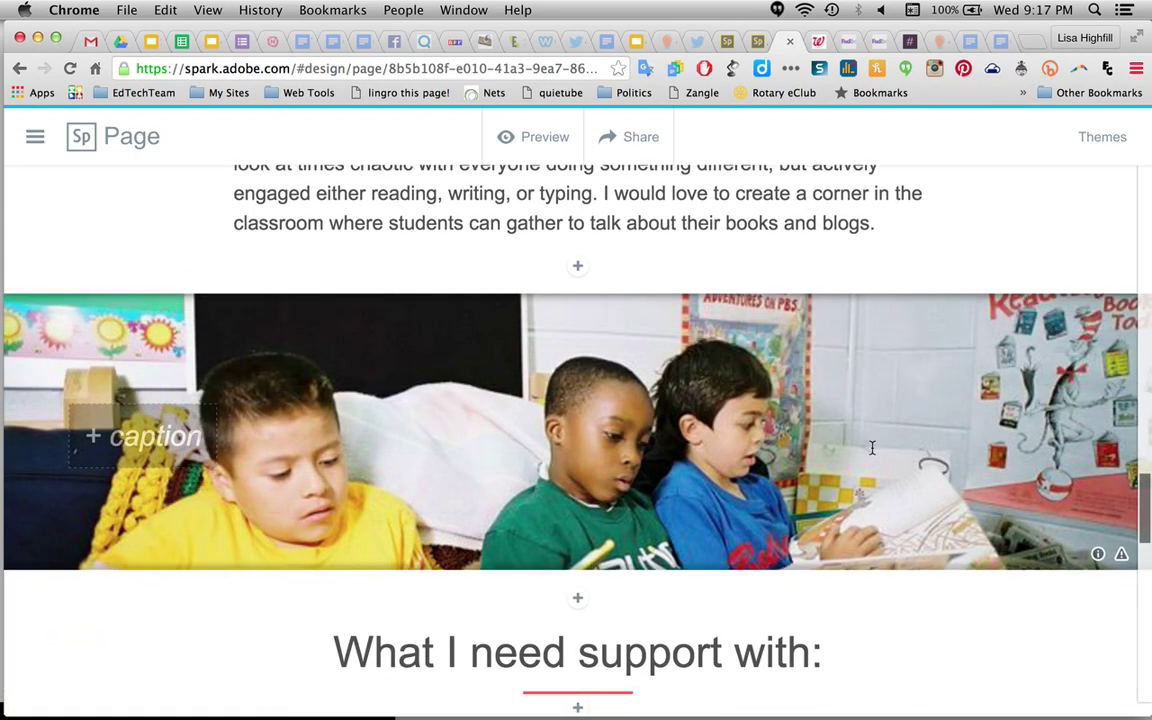
scroll(872, 448, "down", 5)
scroll(872, 448, "up", 9)
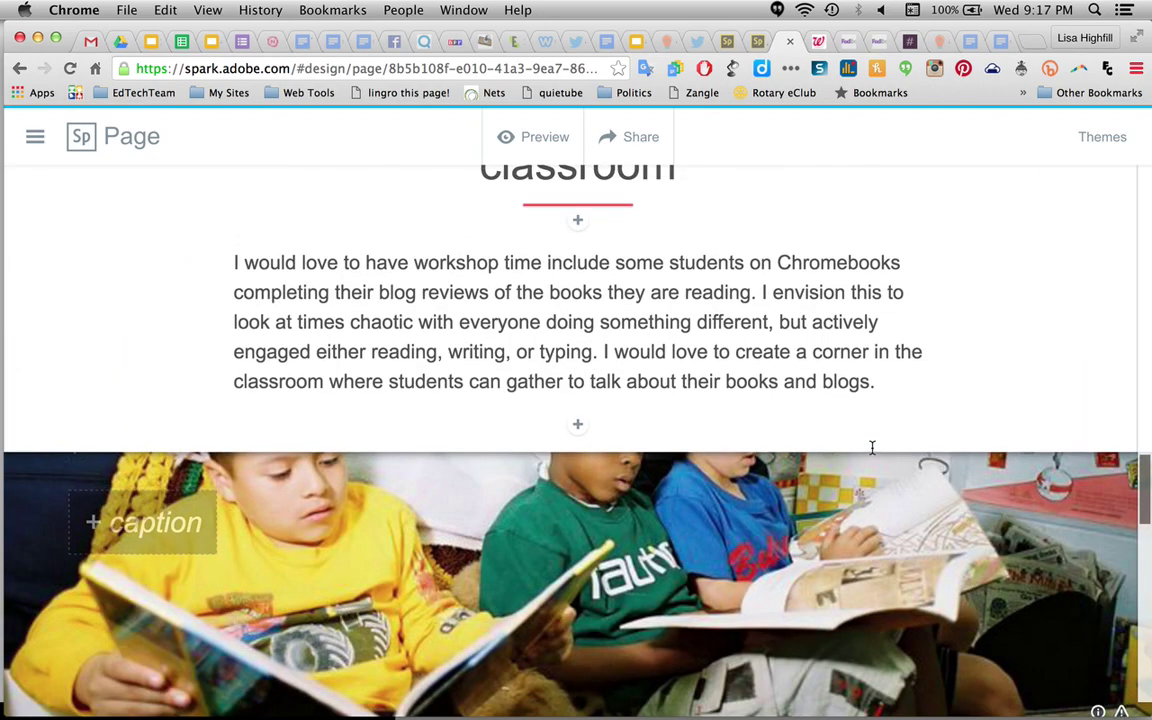
scroll(872, 448, "down", 4)
scroll(872, 448, "up", 1)
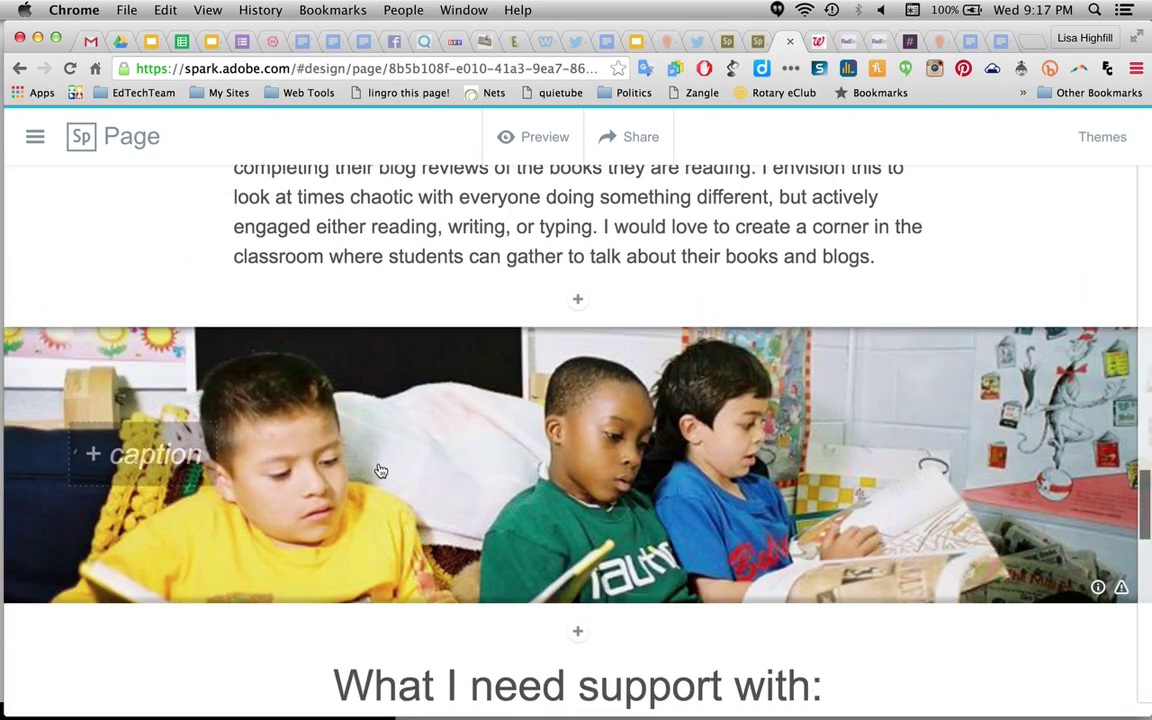
left_click(422, 384)
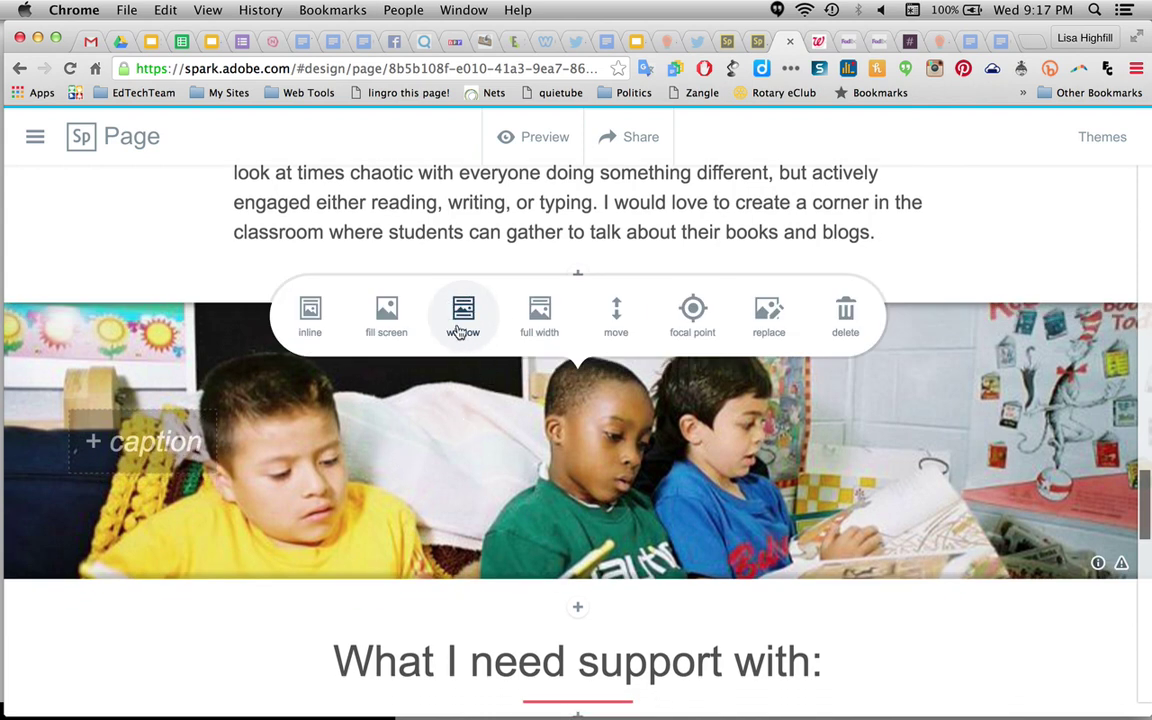
left_click(618, 310)
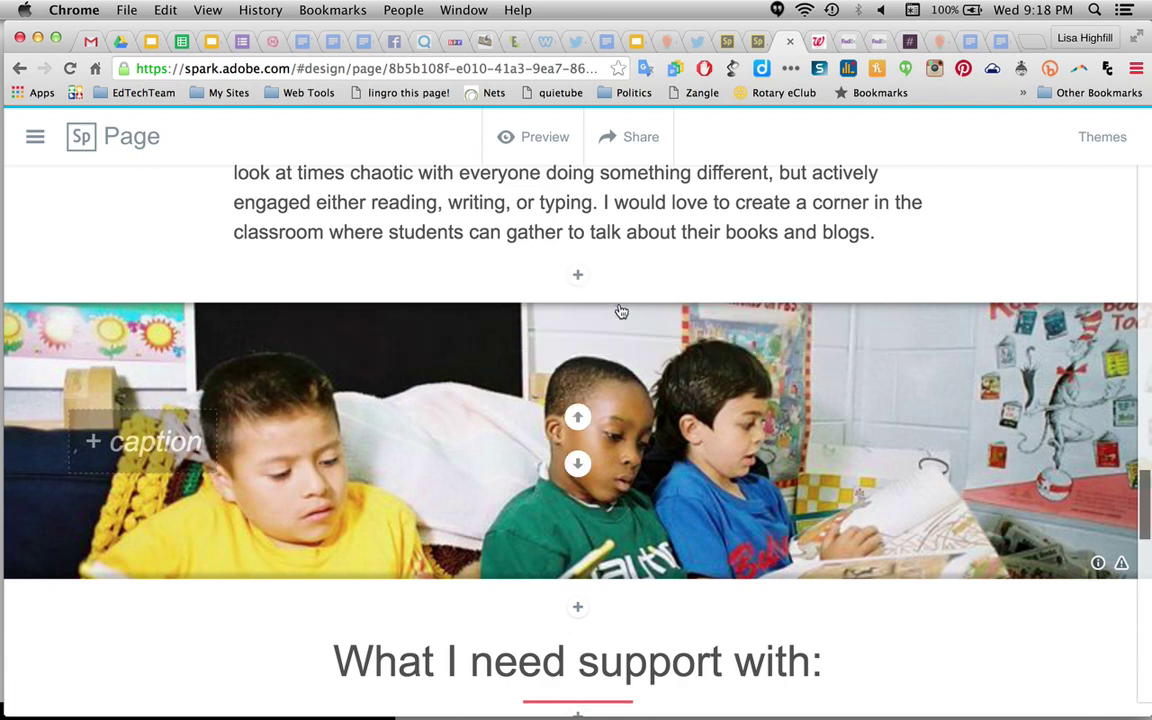
left_click(577, 417)
scroll(640, 390, "up", 2)
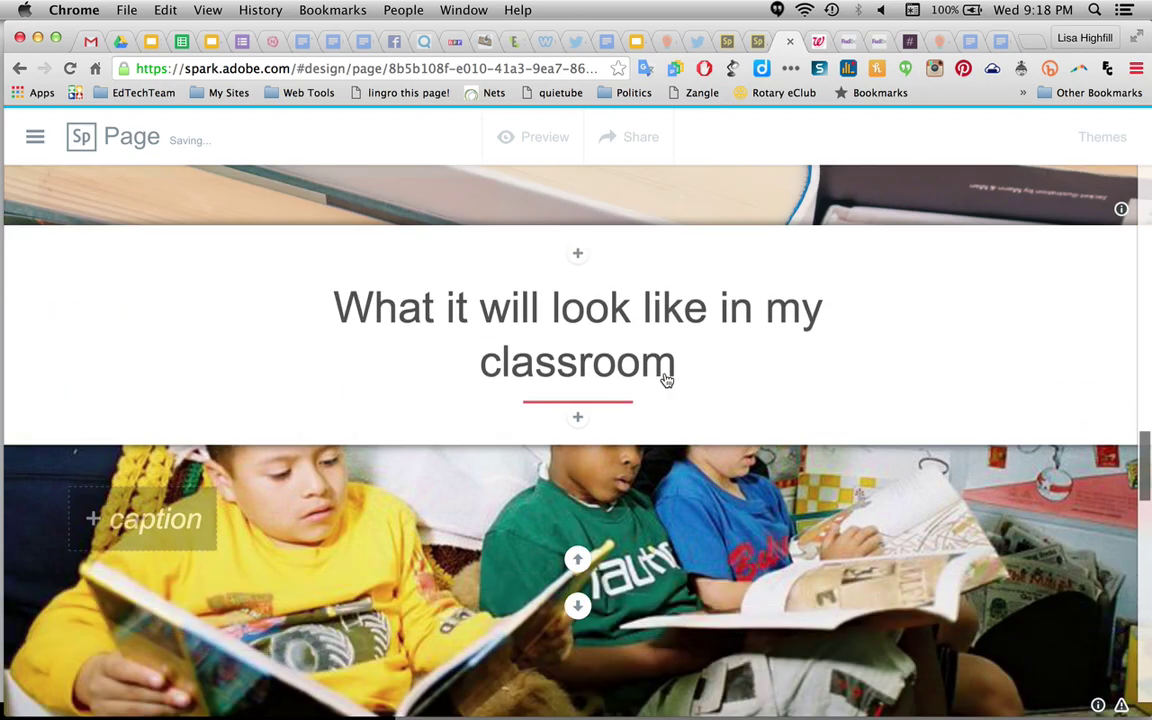
scroll(665, 373, "down", 5)
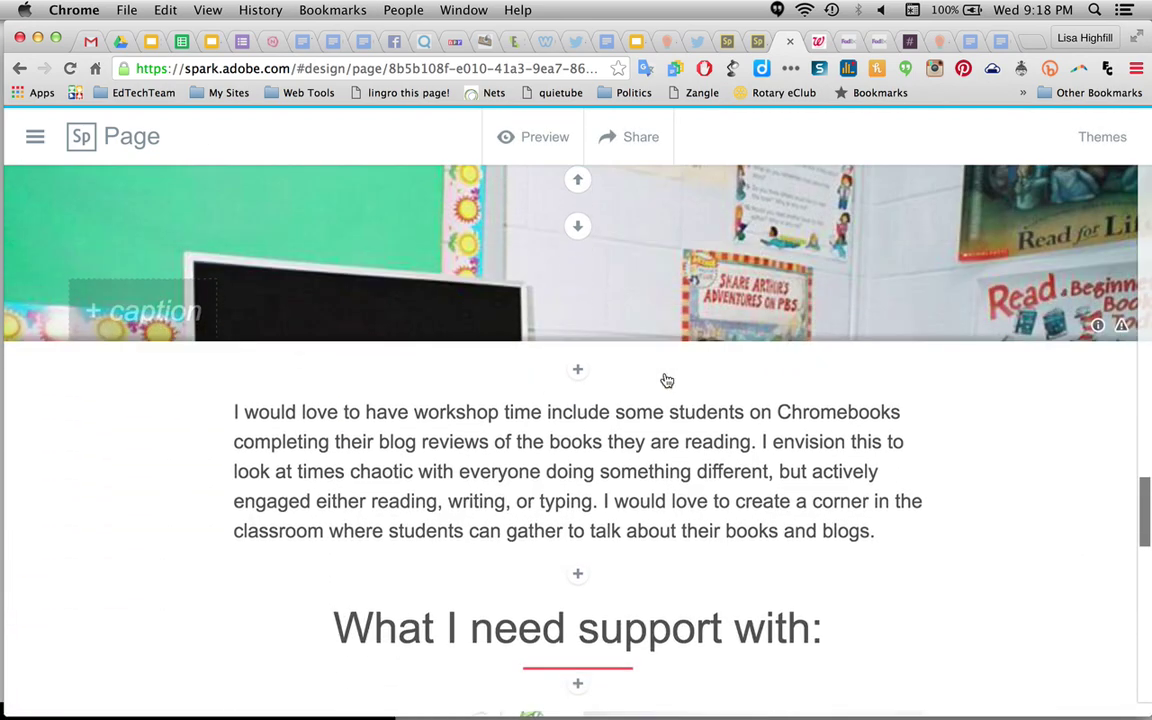
scroll(665, 380, "up", 5)
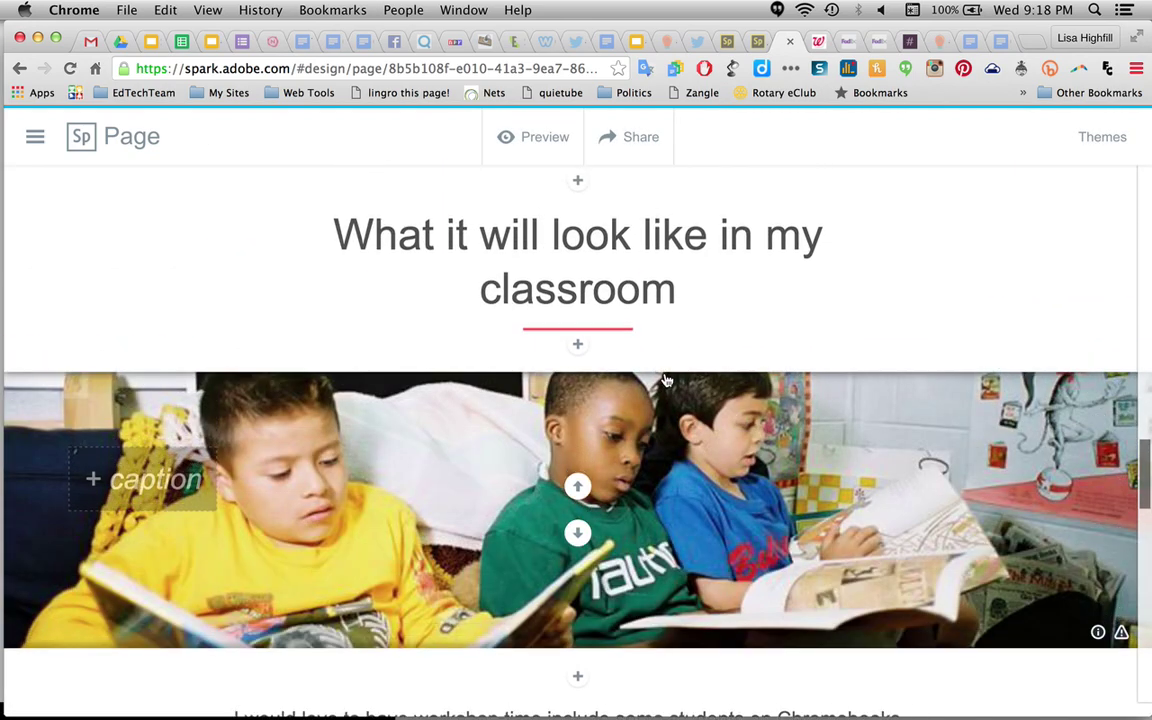
scroll(665, 380, "down", 2)
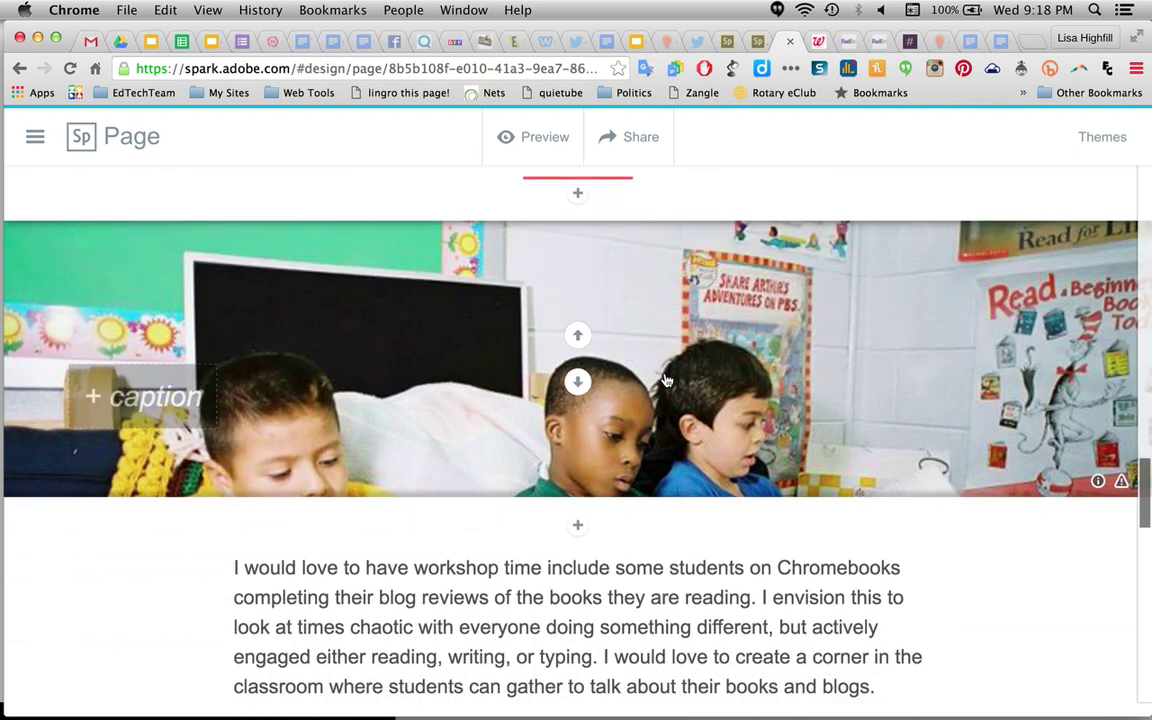
left_click(578, 383)
scroll(594, 384, "up", 3)
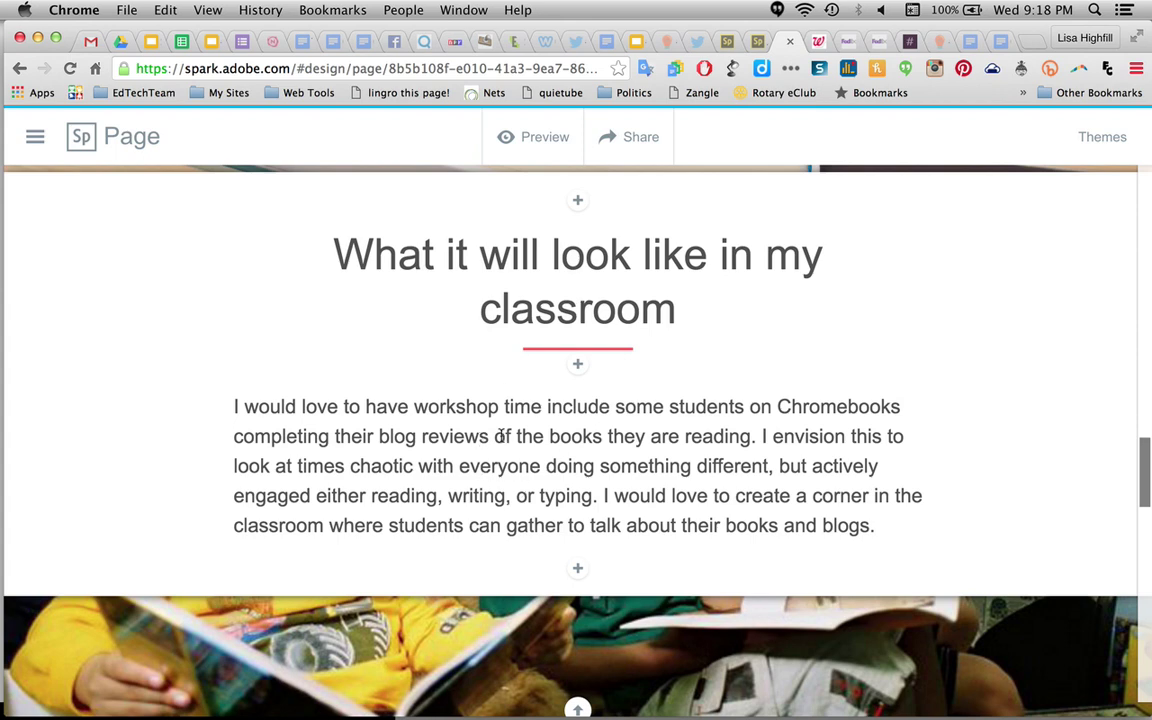
scroll(640, 453, "down", 3)
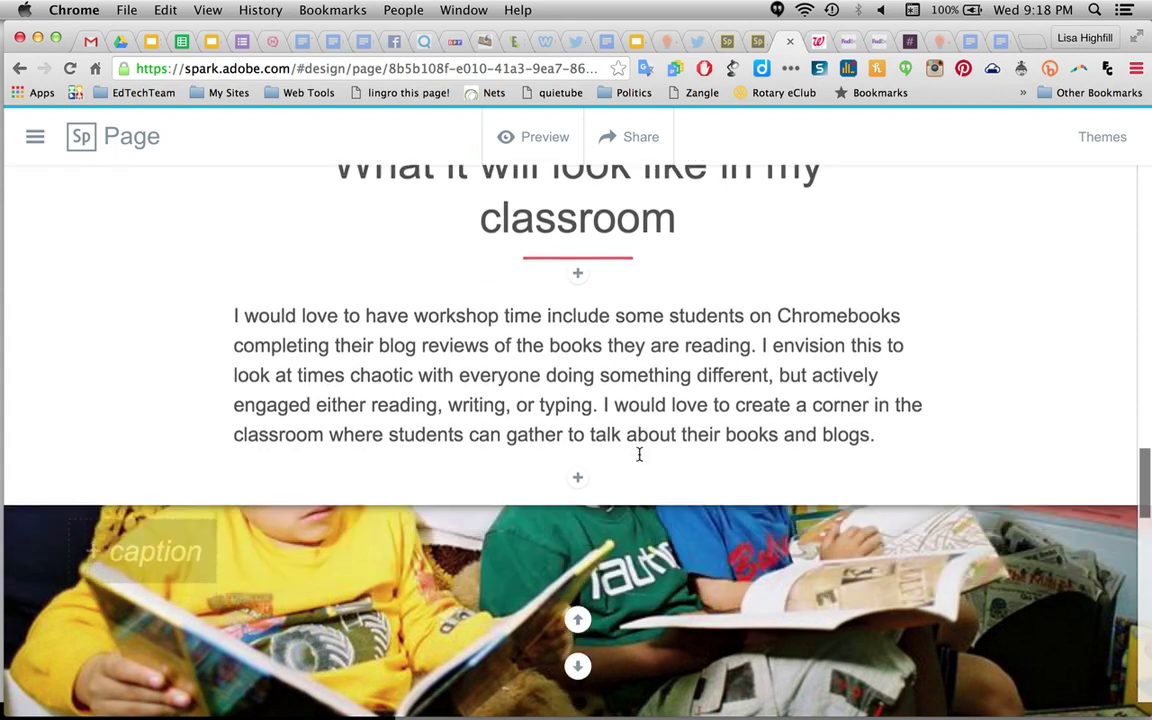
scroll(640, 454, "down", 2)
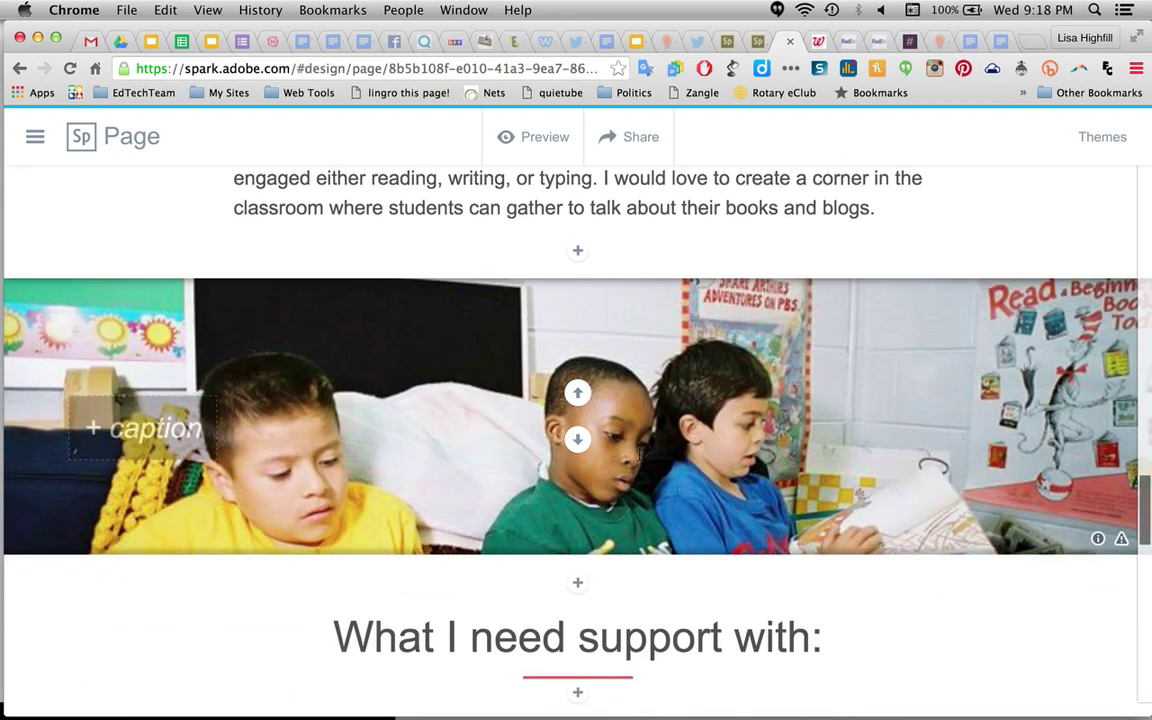
scroll(640, 454, "down", 3)
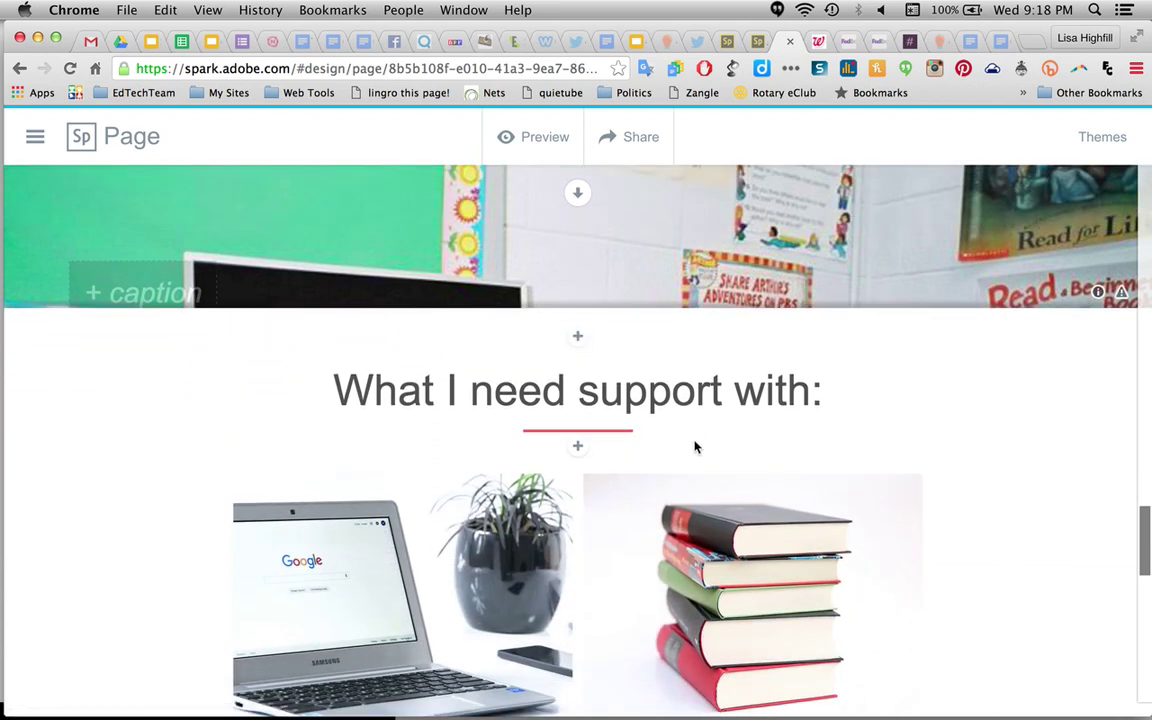
scroll(695, 446, "down", 2)
scroll(695, 446, "down", 3)
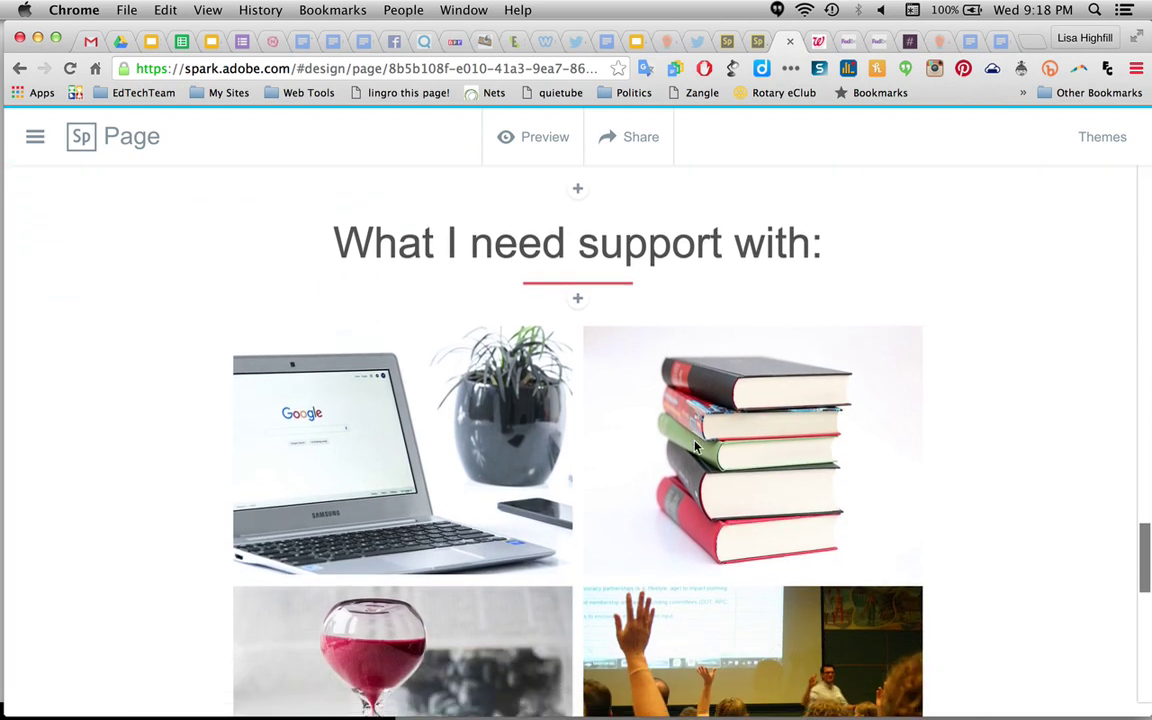
scroll(695, 446, "down", 1)
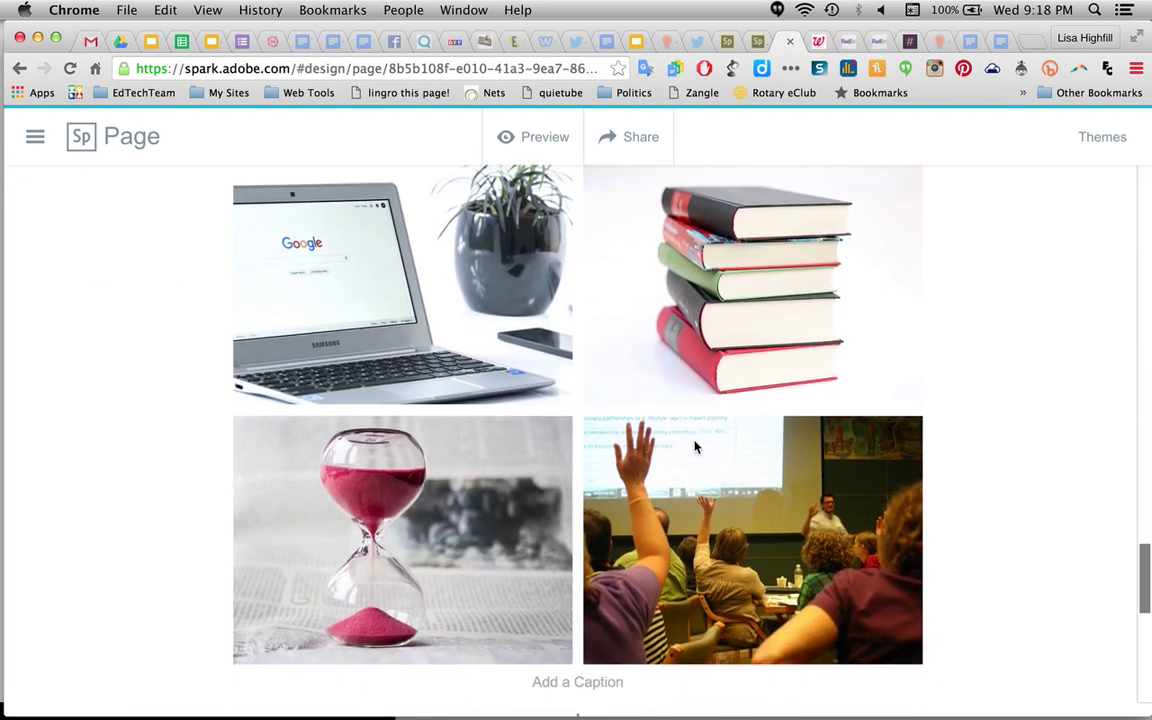
scroll(695, 446, "down", 6)
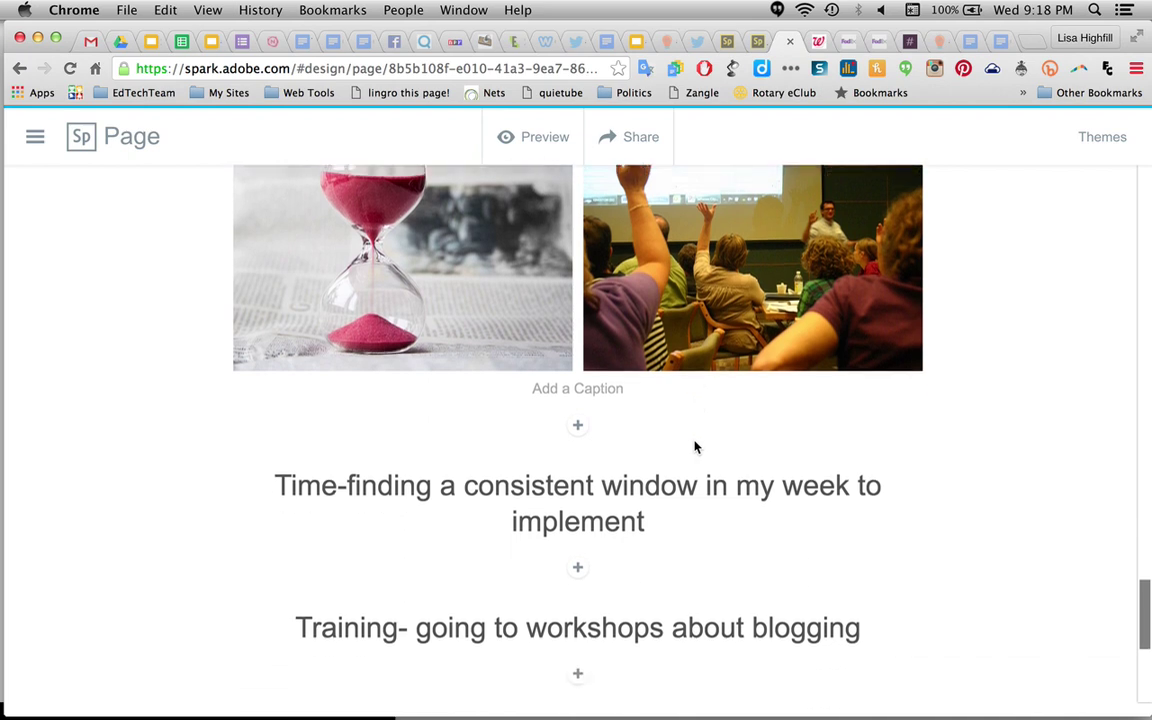
scroll(695, 446, "down", 1)
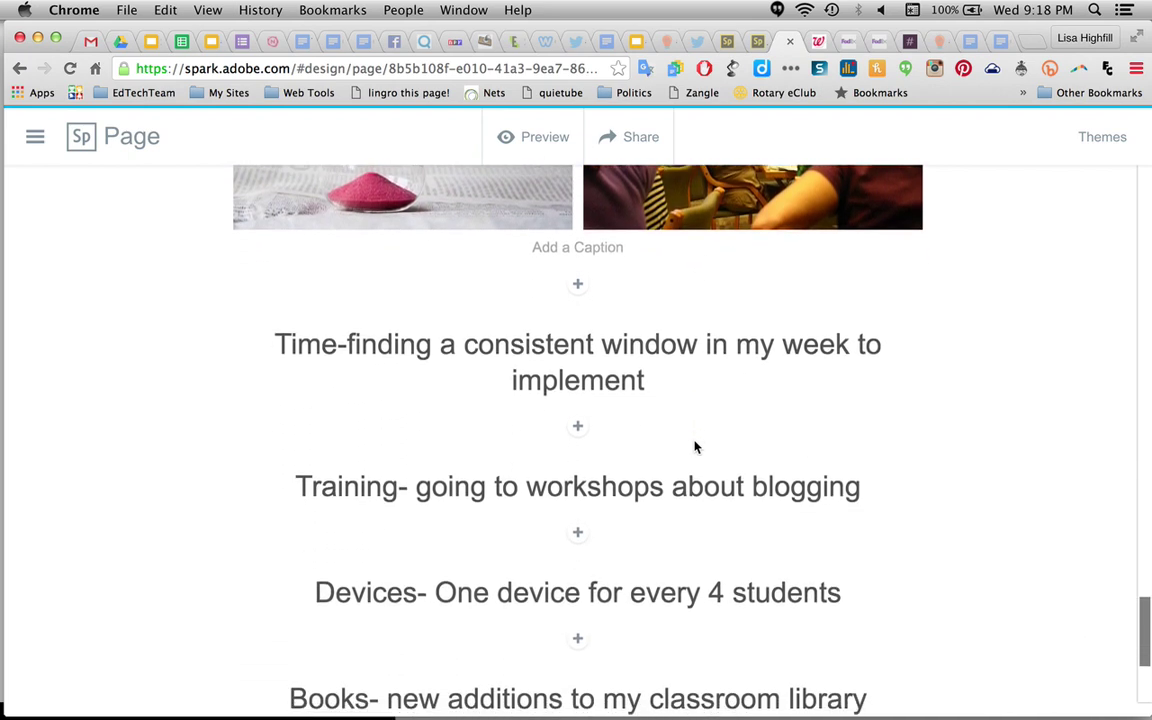
scroll(697, 447, "down", 5)
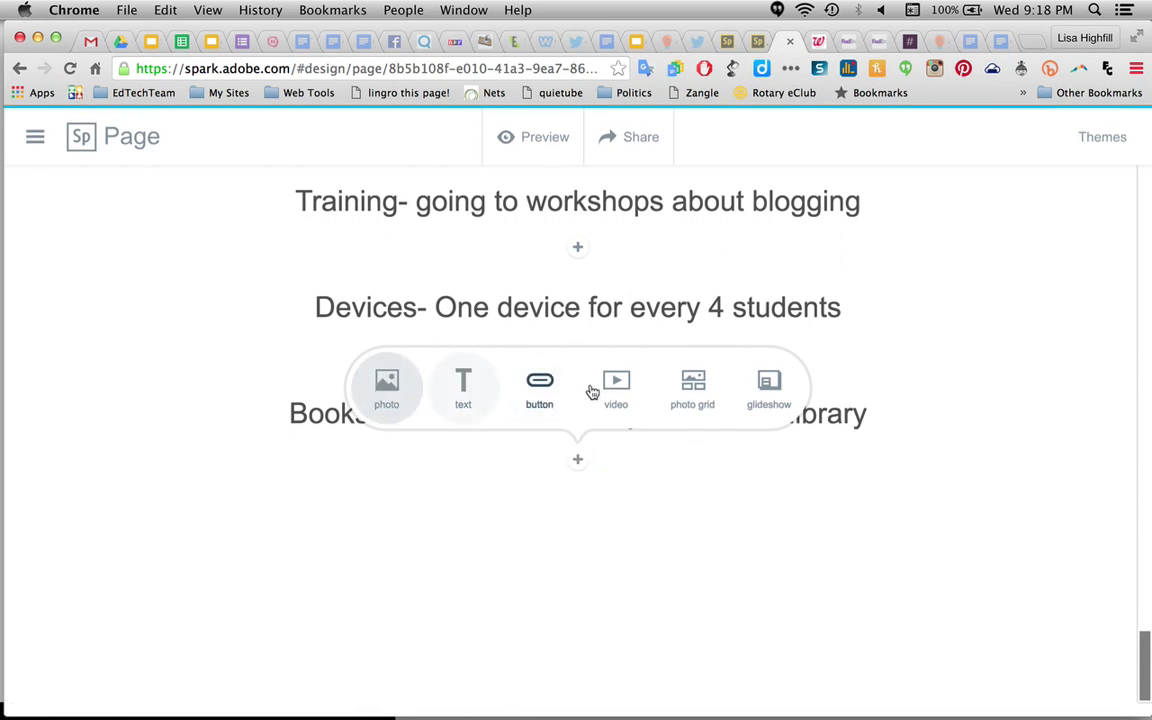
scroll(779, 539, "up", 10)
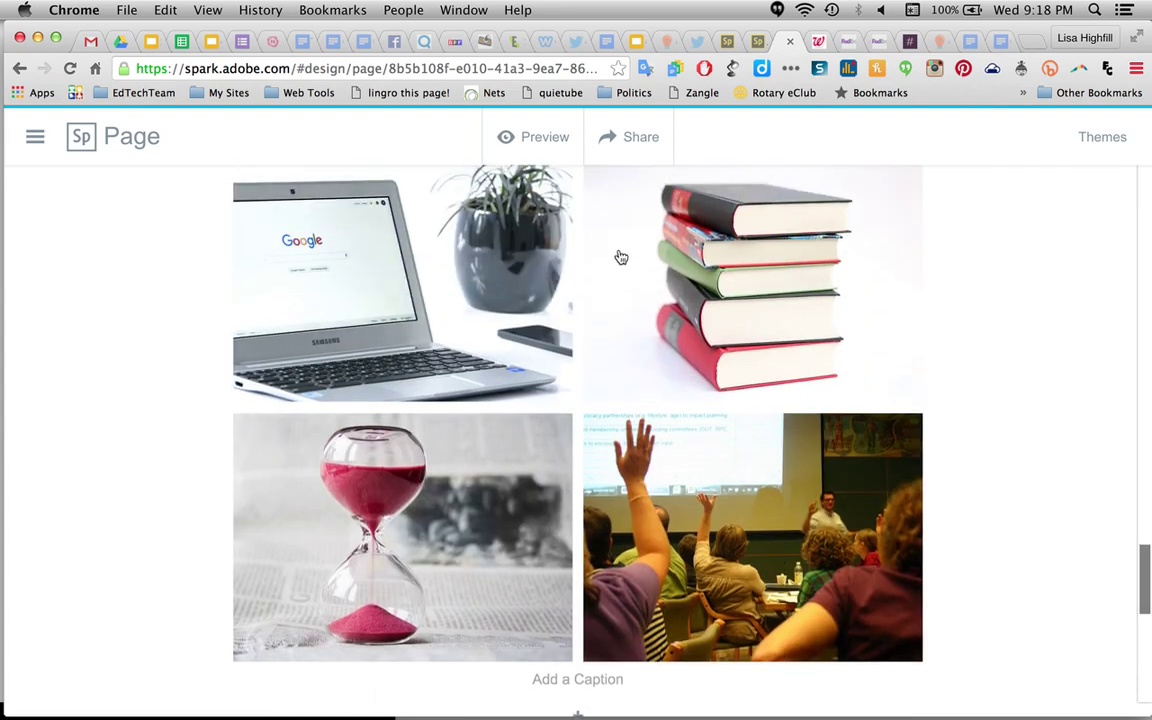
left_click(543, 140)
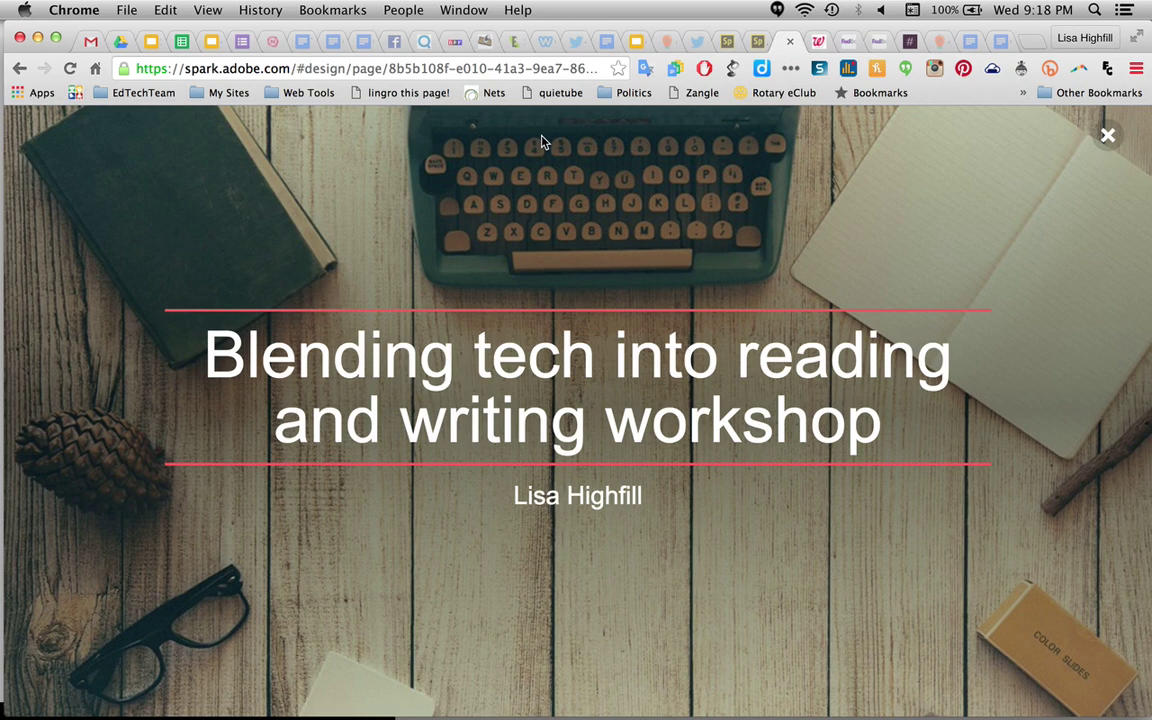
scroll(798, 517, "down", 10)
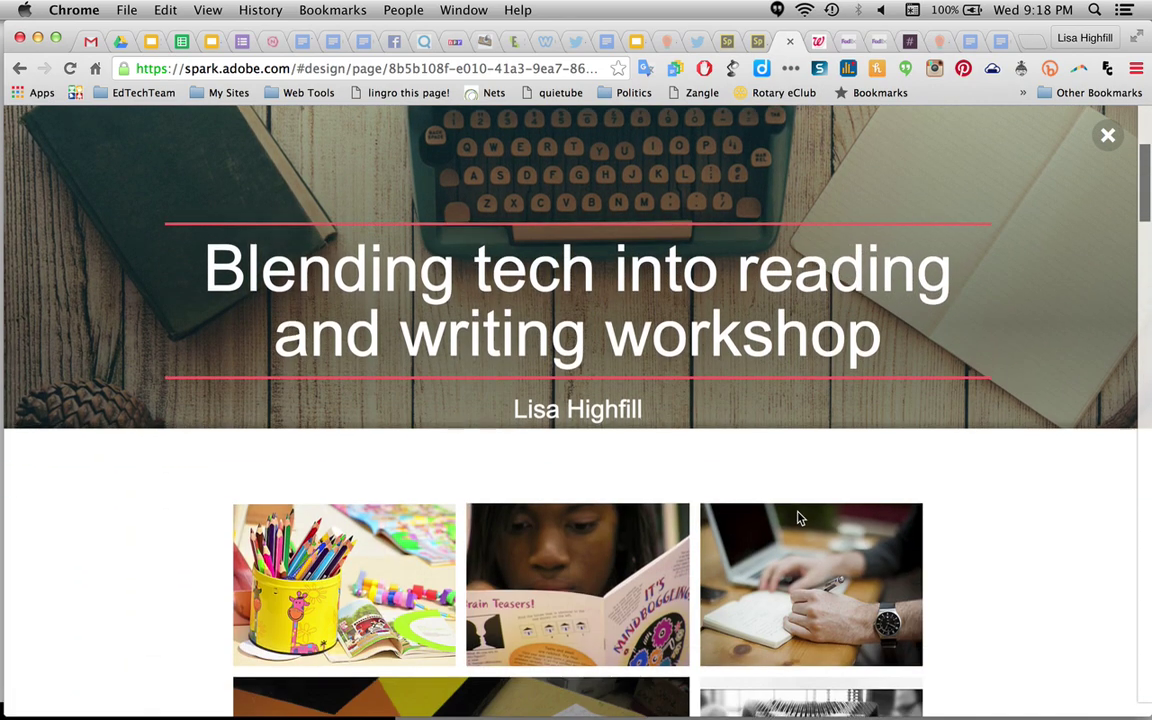
scroll(798, 517, "down", 5)
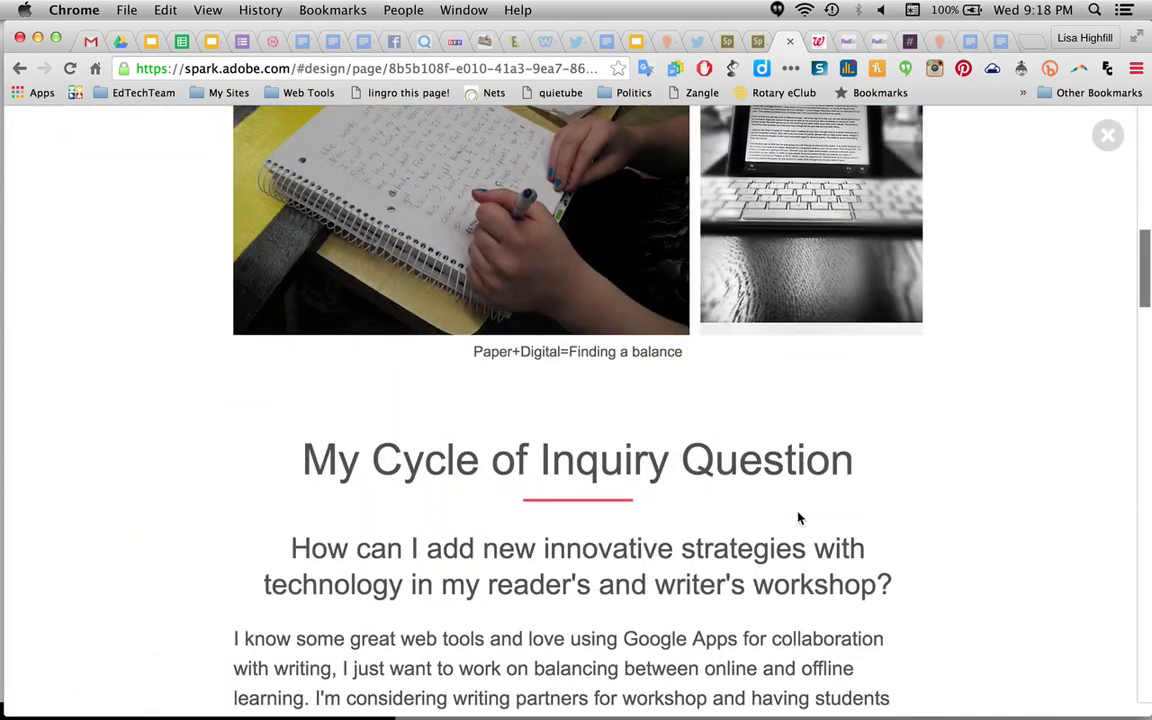
scroll(798, 517, "down", 4)
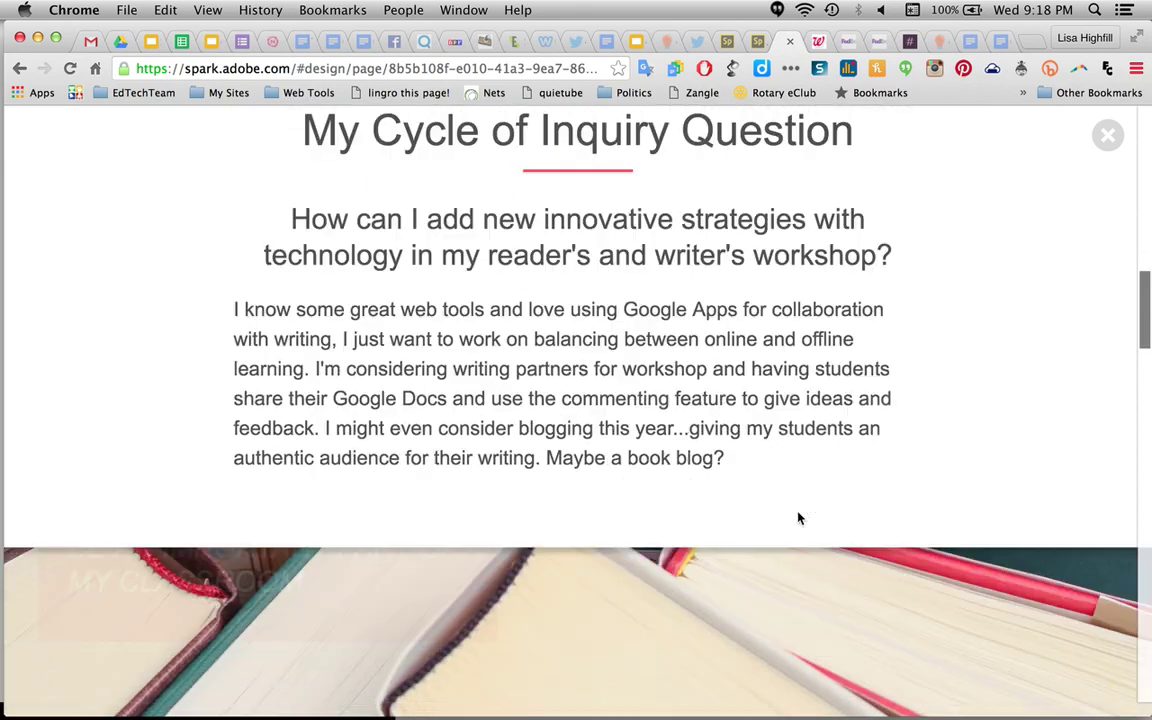
scroll(798, 517, "down", 3)
scroll(798, 517, "down", 5)
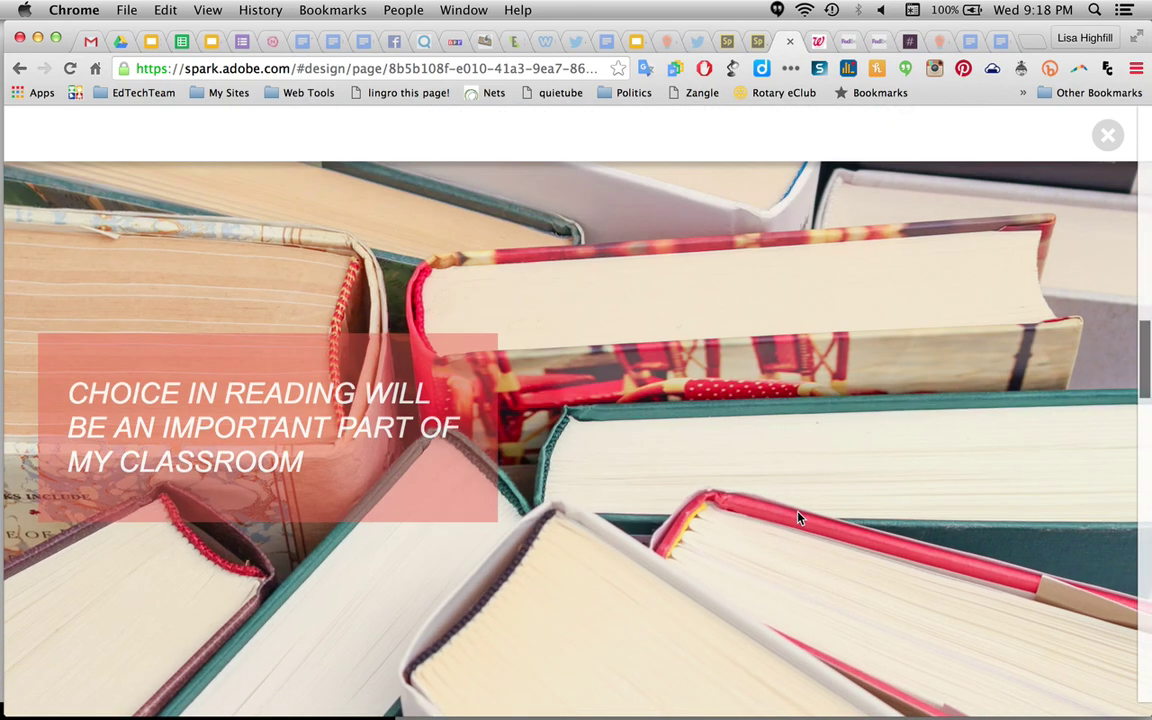
scroll(798, 517, "down", 8)
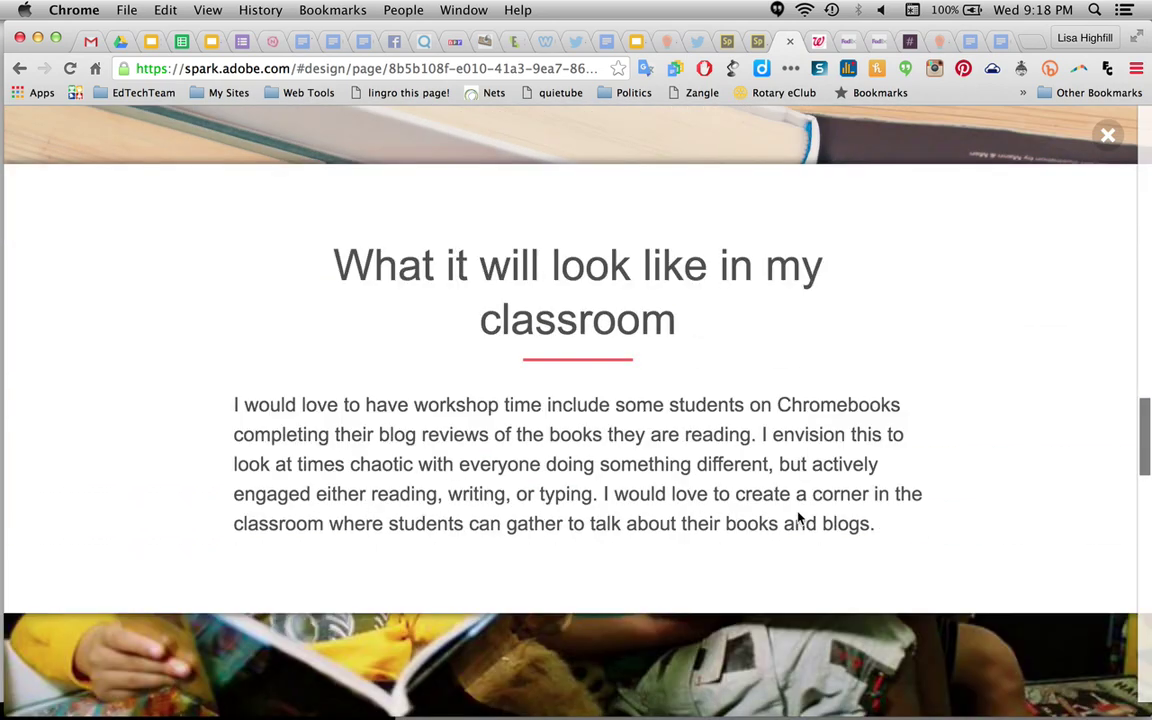
scroll(798, 517, "down", 8)
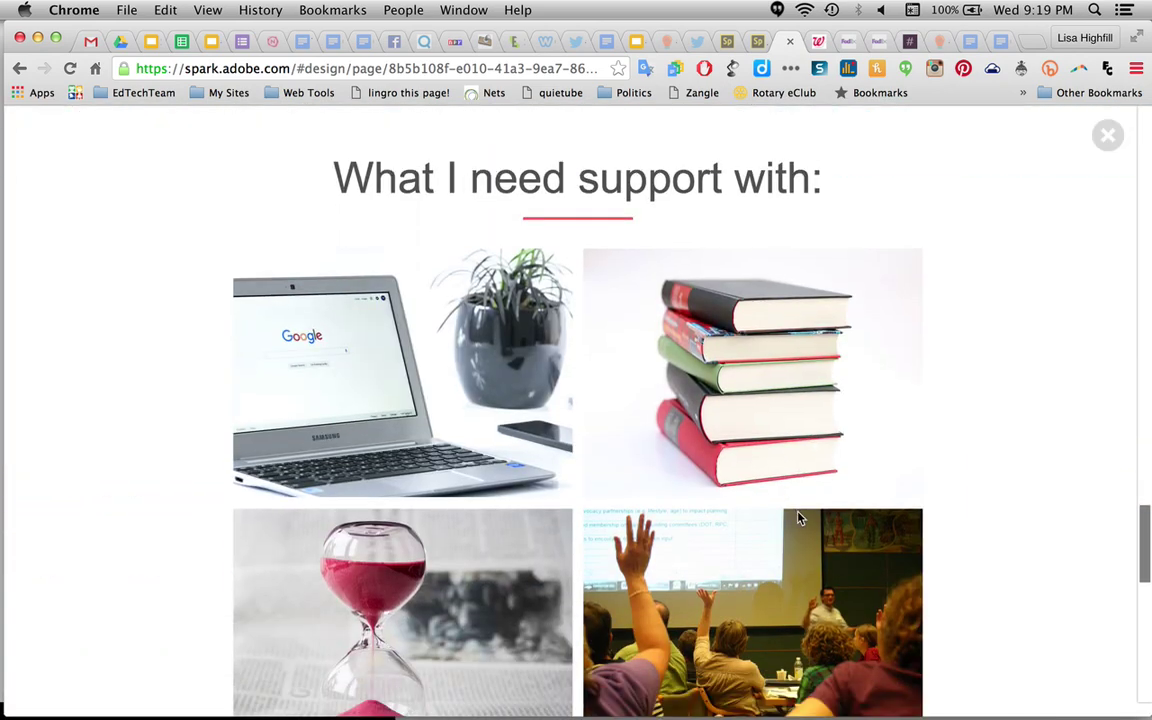
scroll(798, 517, "down", 10)
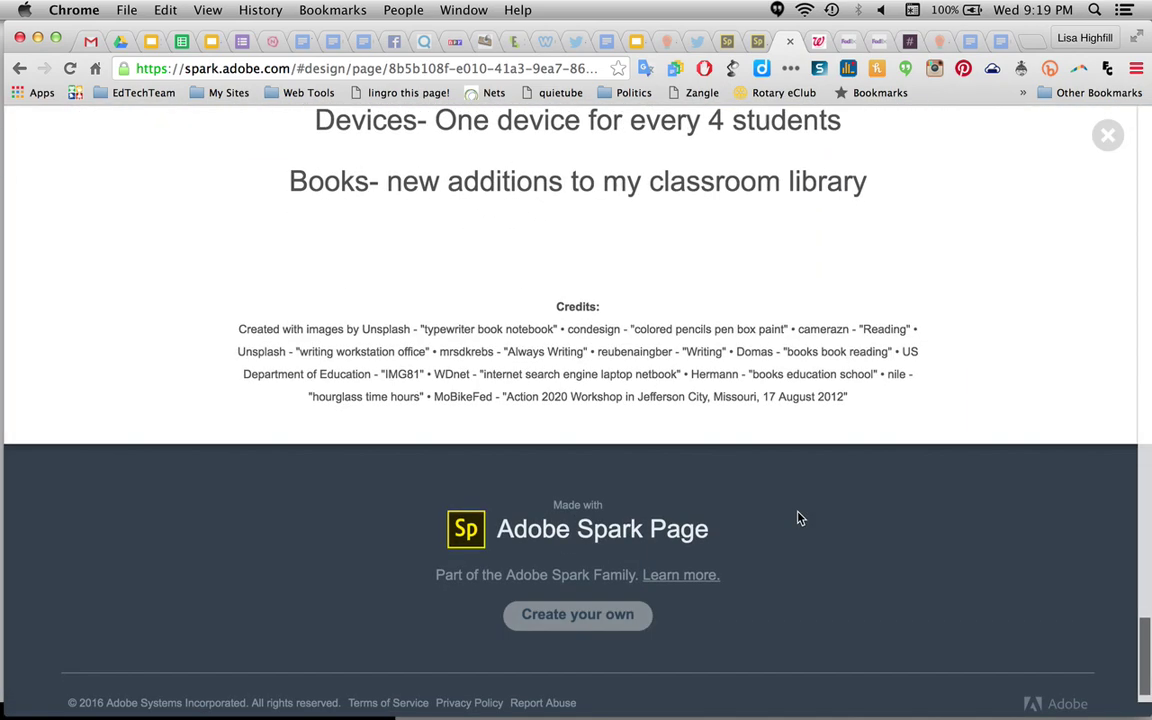
scroll(798, 517, "up", 20)
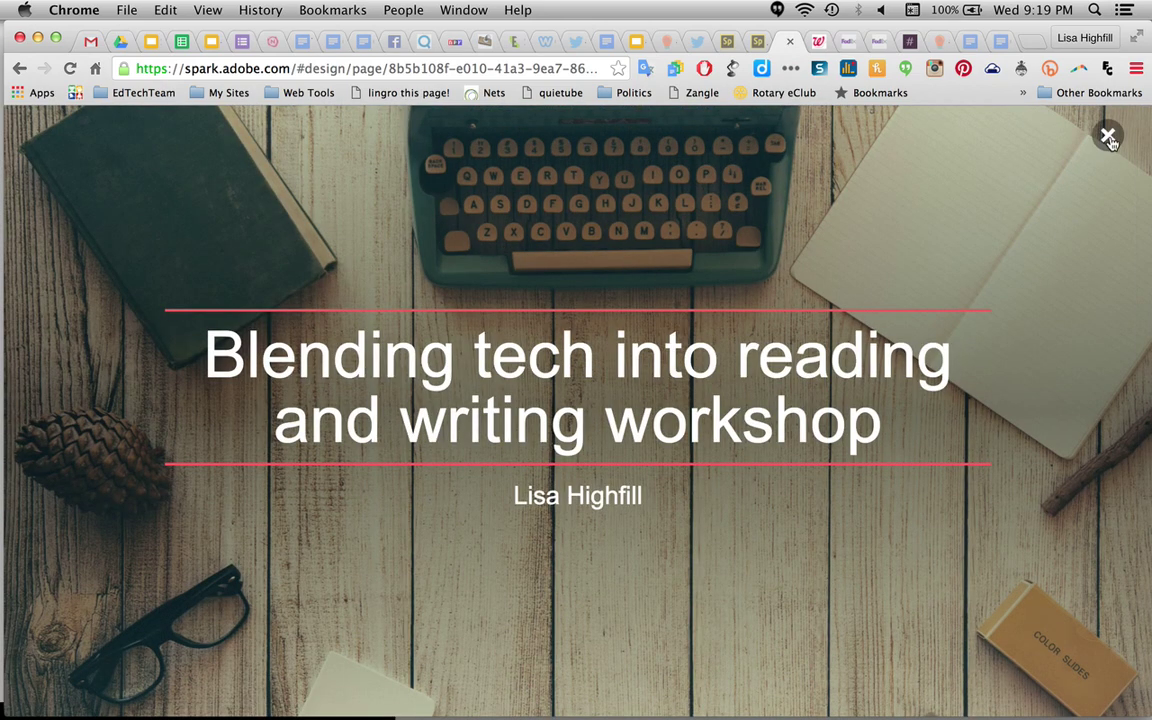
left_click(1108, 137)
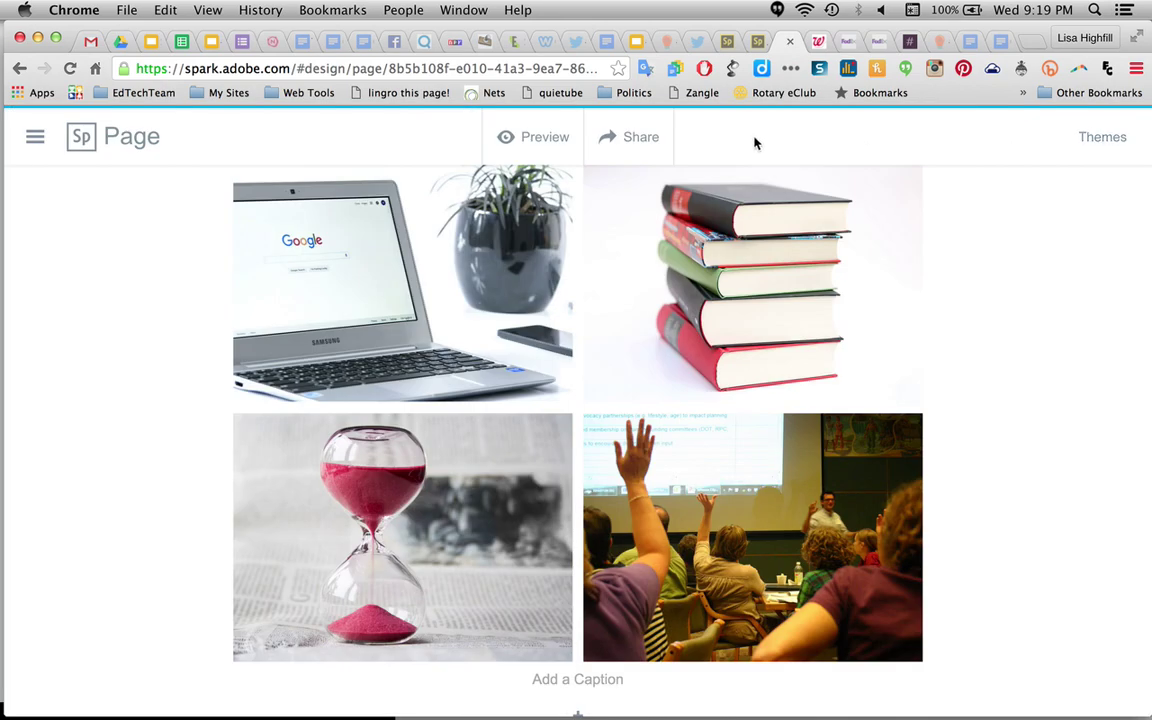
- Share the page under the Education category, show Photo Credits, and create its link
left_click(640, 140)
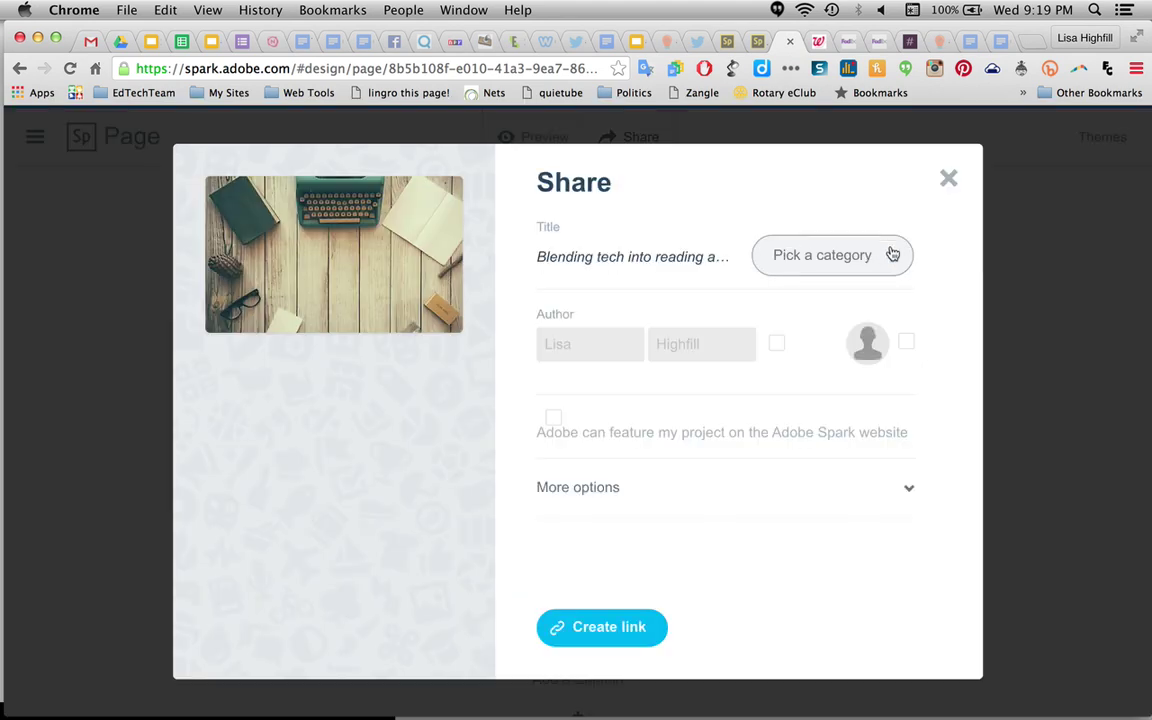
left_click(894, 257)
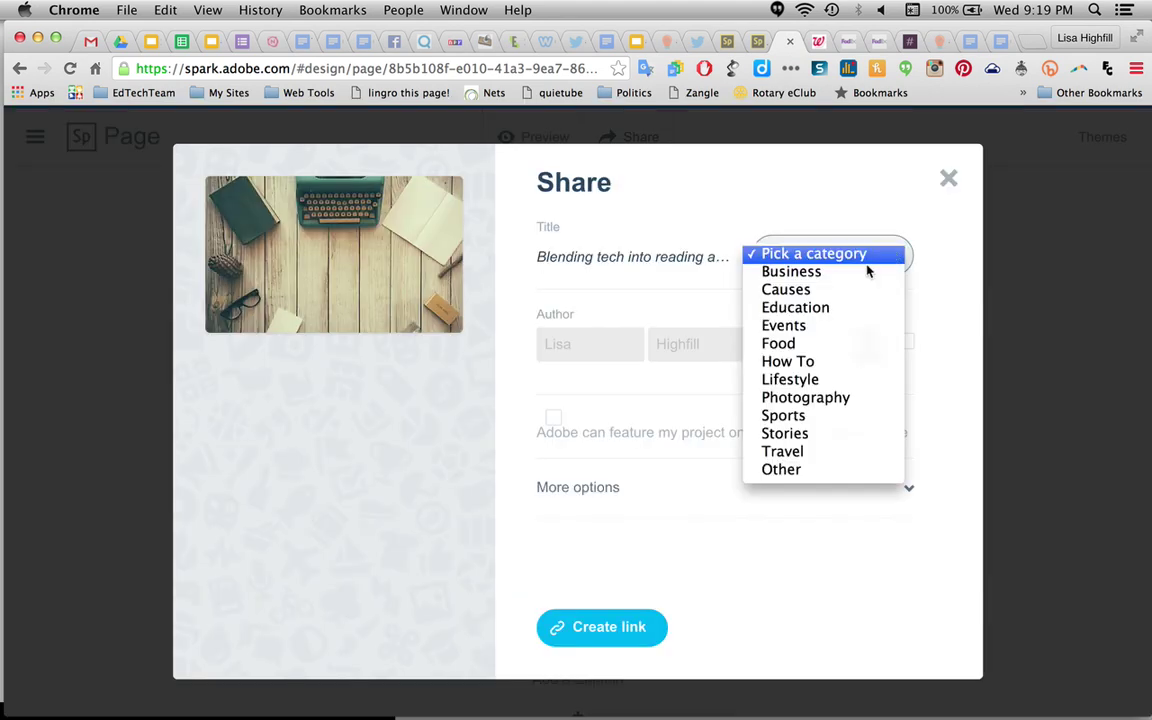
left_click(800, 307)
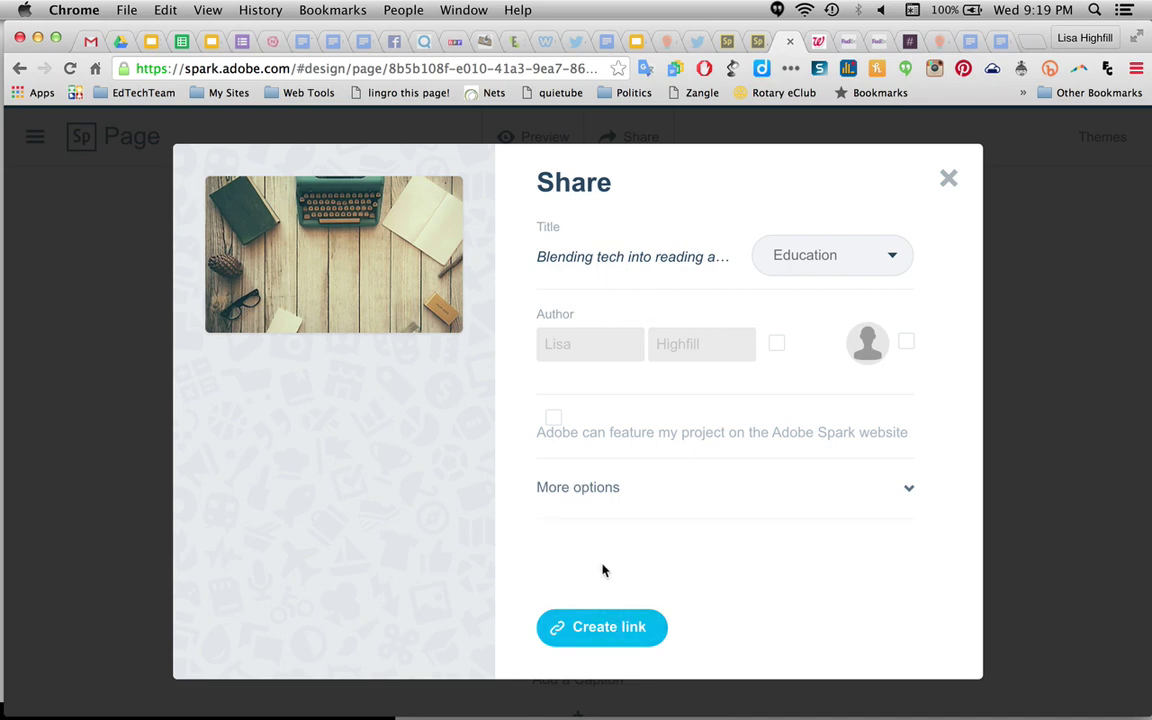
left_click(908, 489)
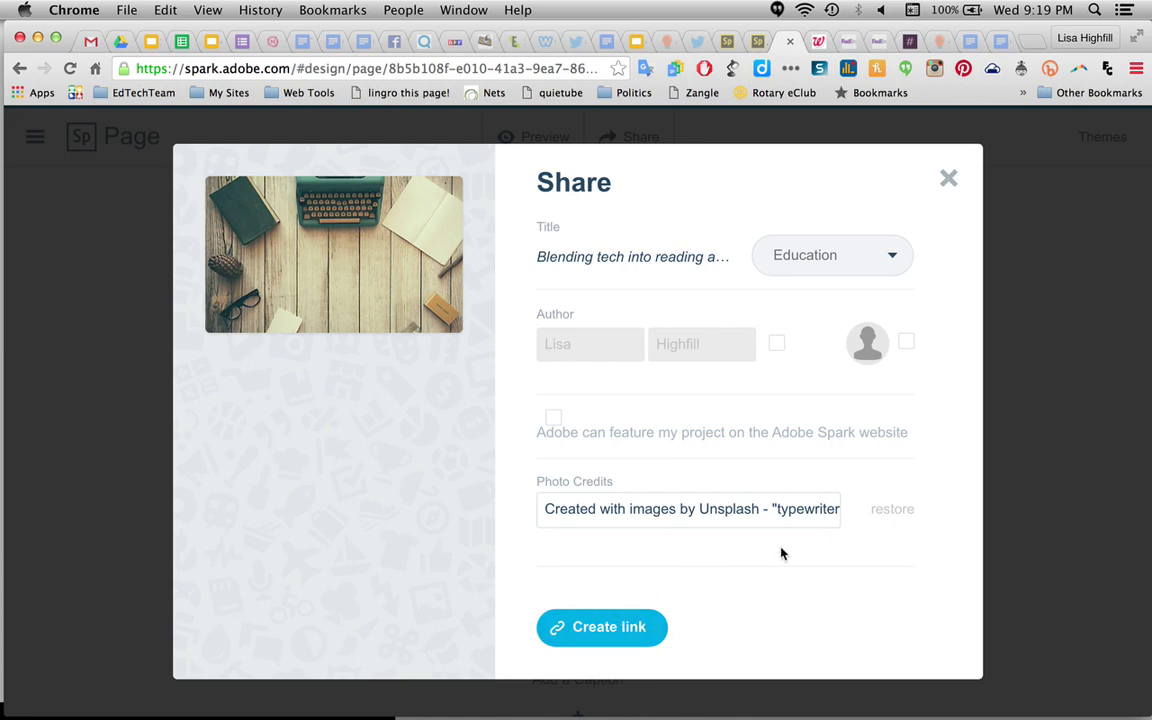
left_click(601, 628)
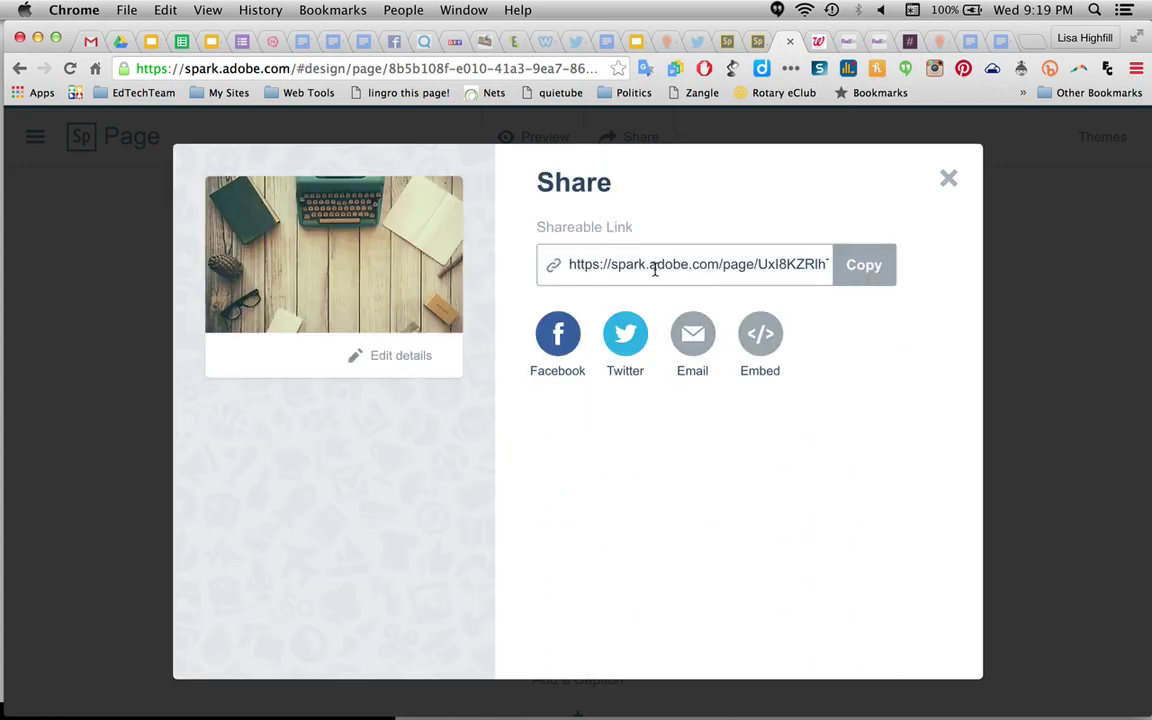
- Copy the page's shareable link and close the Share dialog
left_click(655, 268)
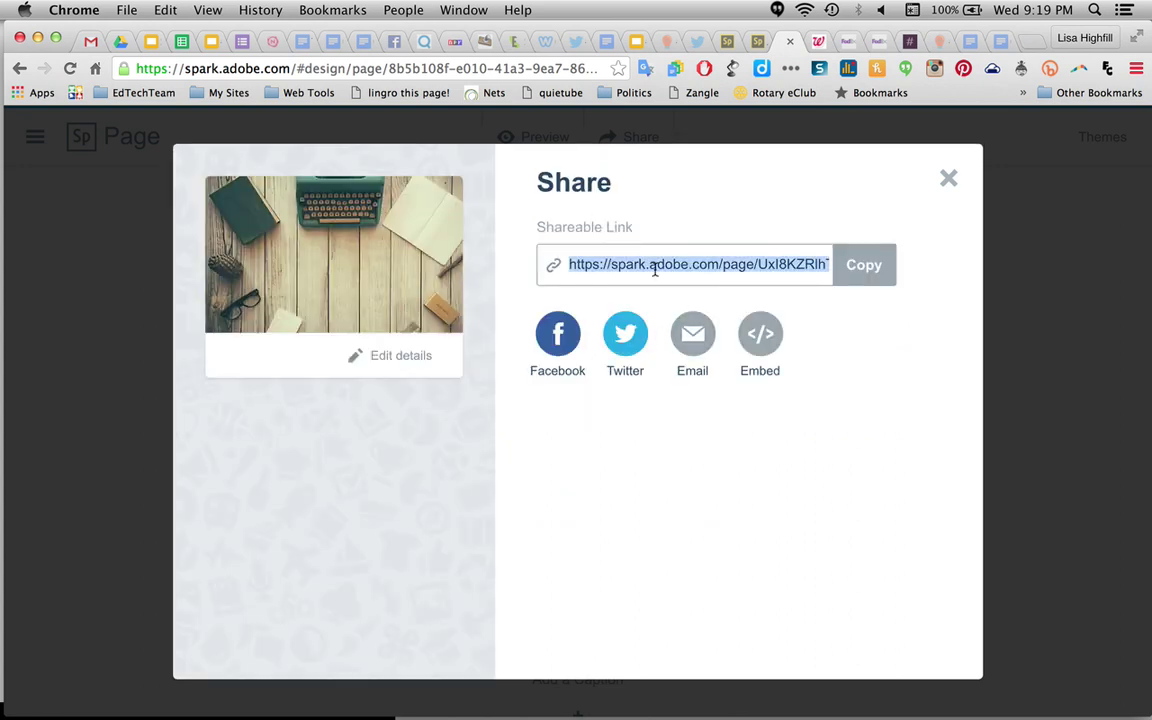
left_click(866, 268)
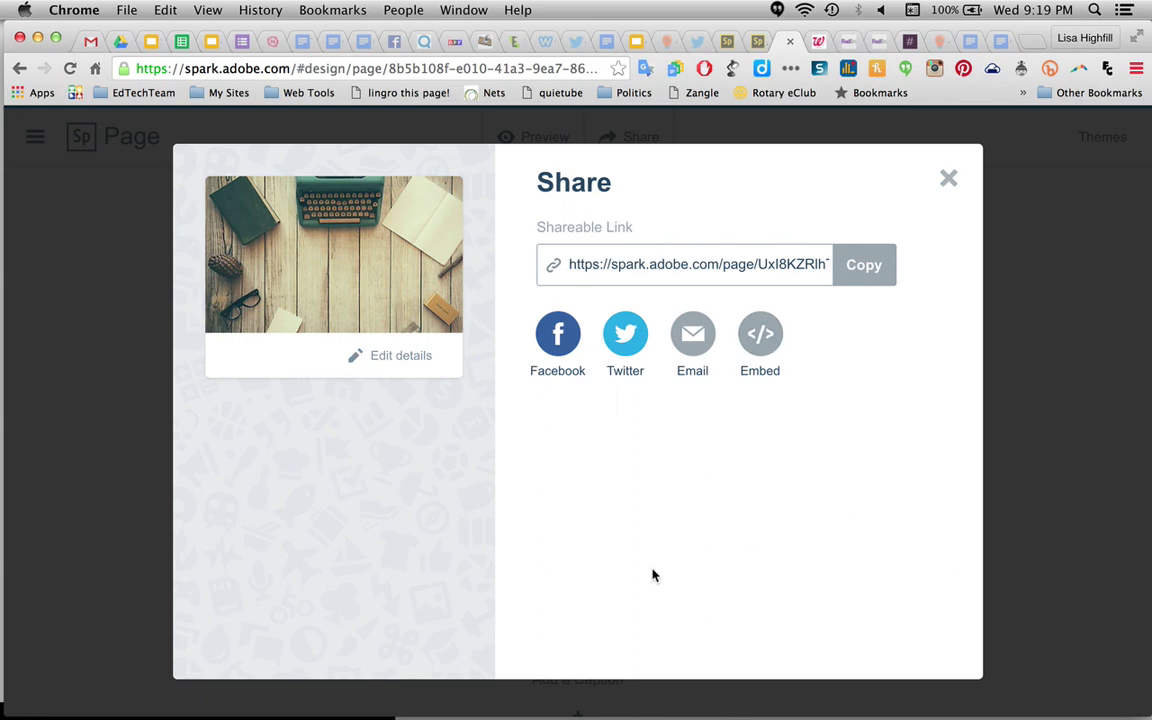
left_click(948, 181)
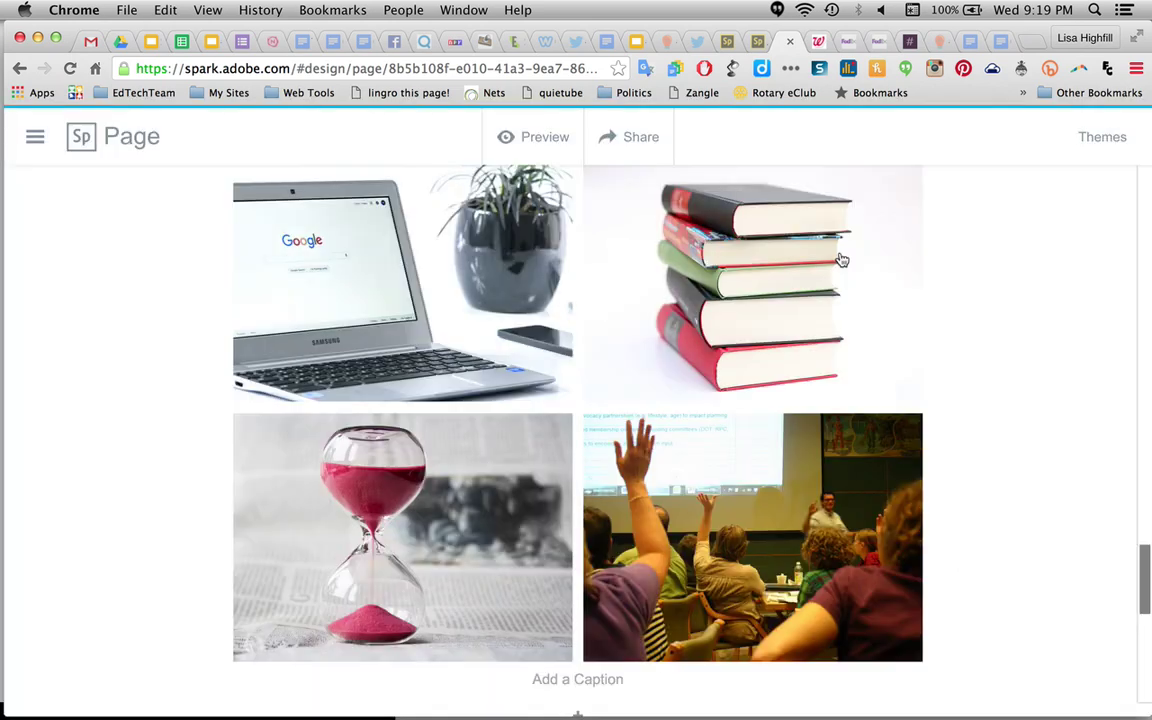